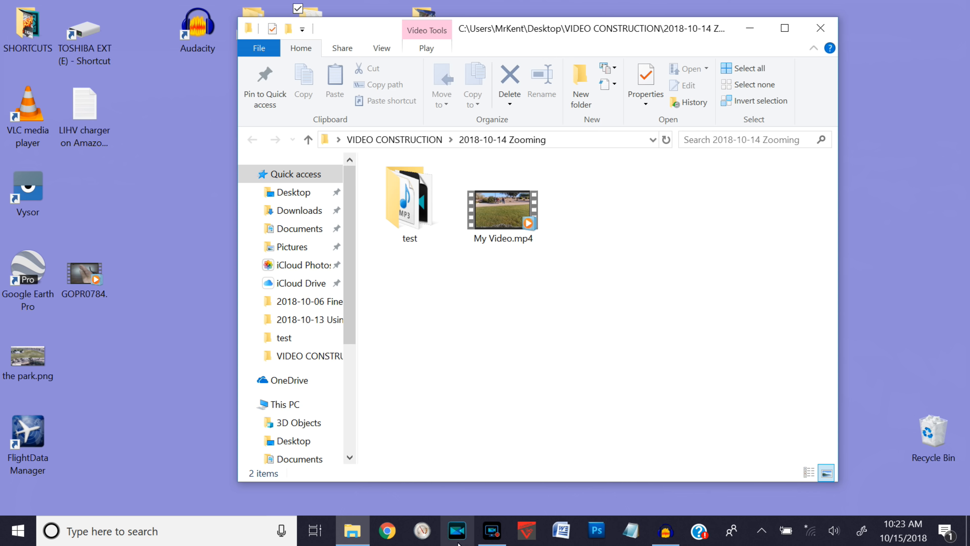
Switch to PowerDirector, import My Video.mp4 from the 2018-10-14 Zooming folder, and place it at the start of video track 1
click(456, 534)
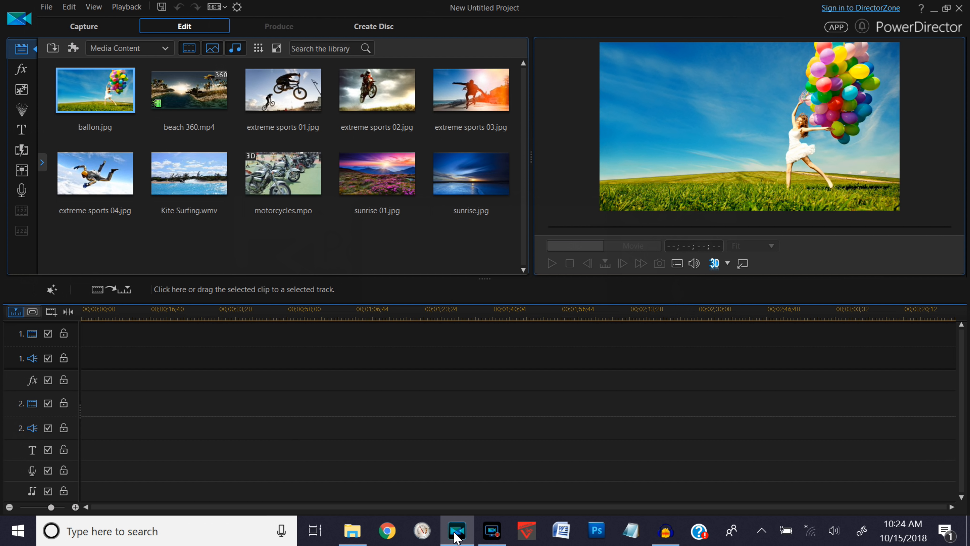
click(46, 7)
mouse_move(63, 188)
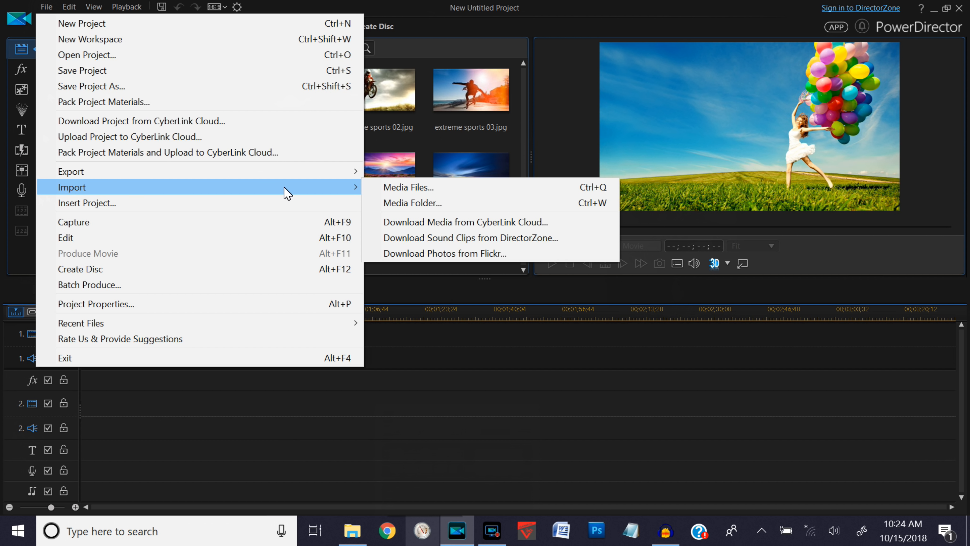
click(439, 189)
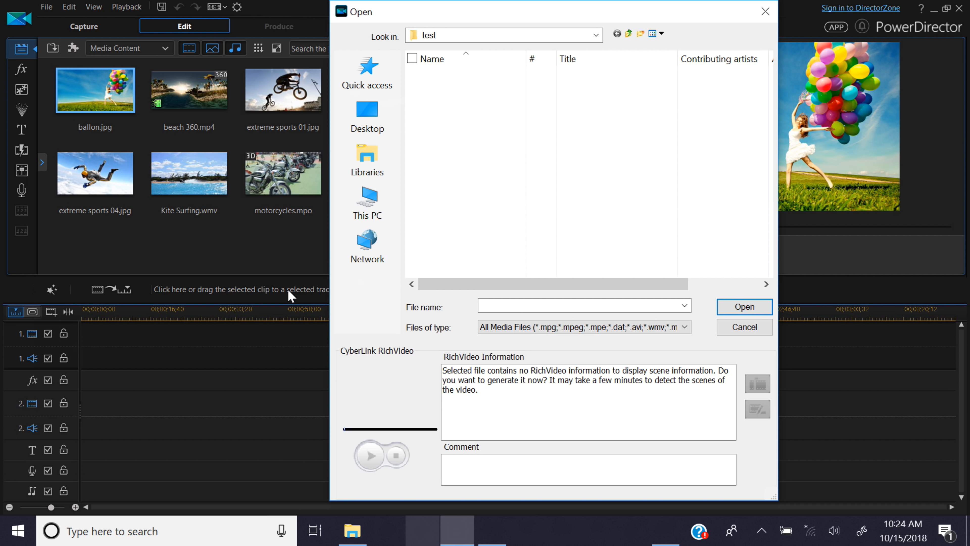
click(629, 35)
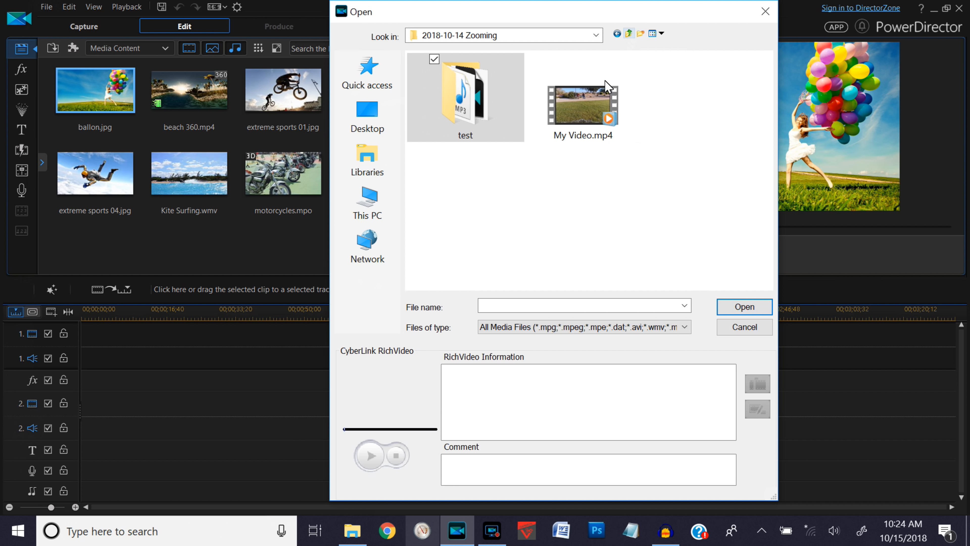
double_click(579, 111)
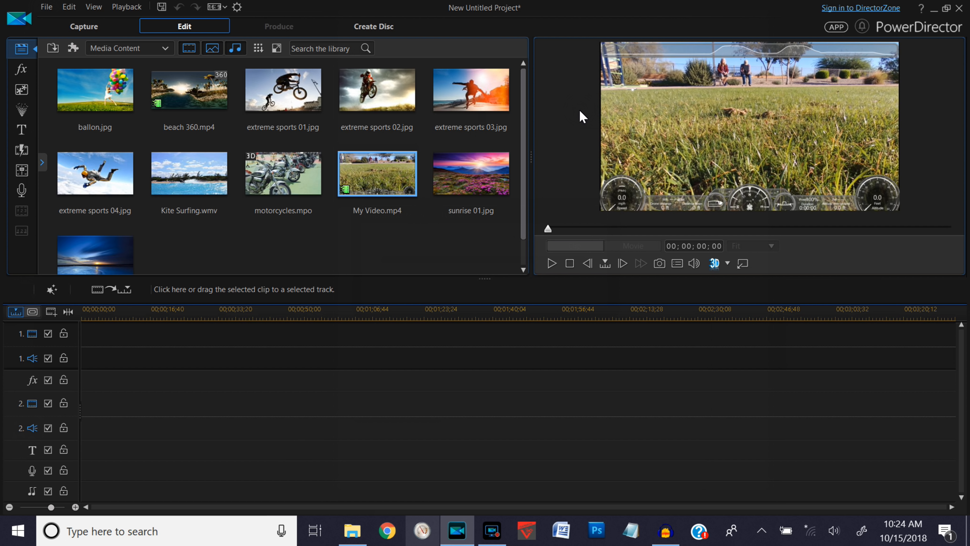
drag(367, 174, 68, 356)
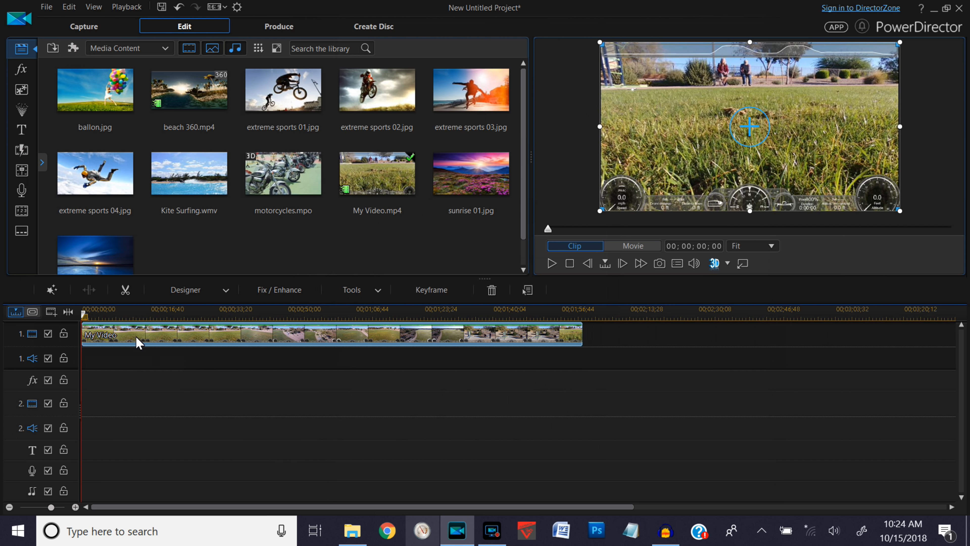
Split the My Video clip at 00;00;58;02 and remove the part after the split
click(225, 316)
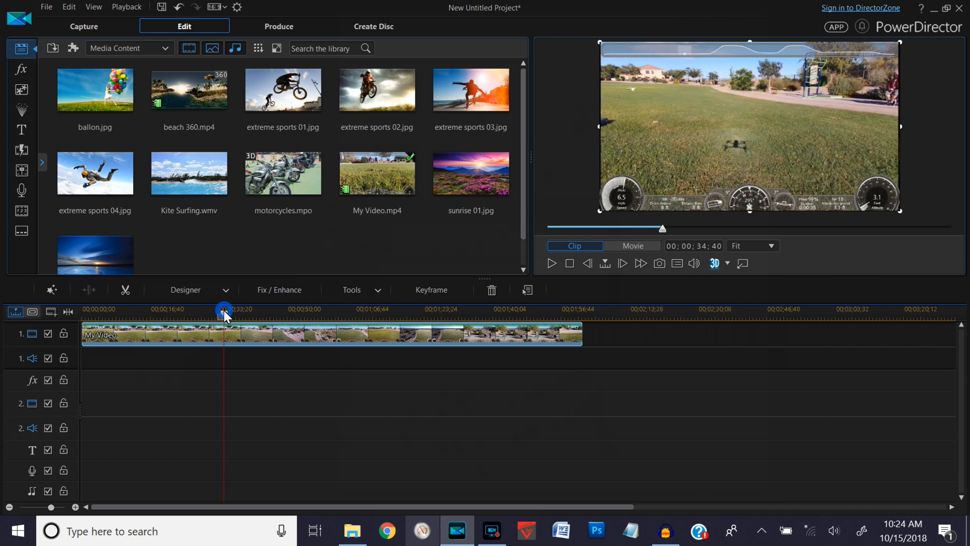
click(266, 316)
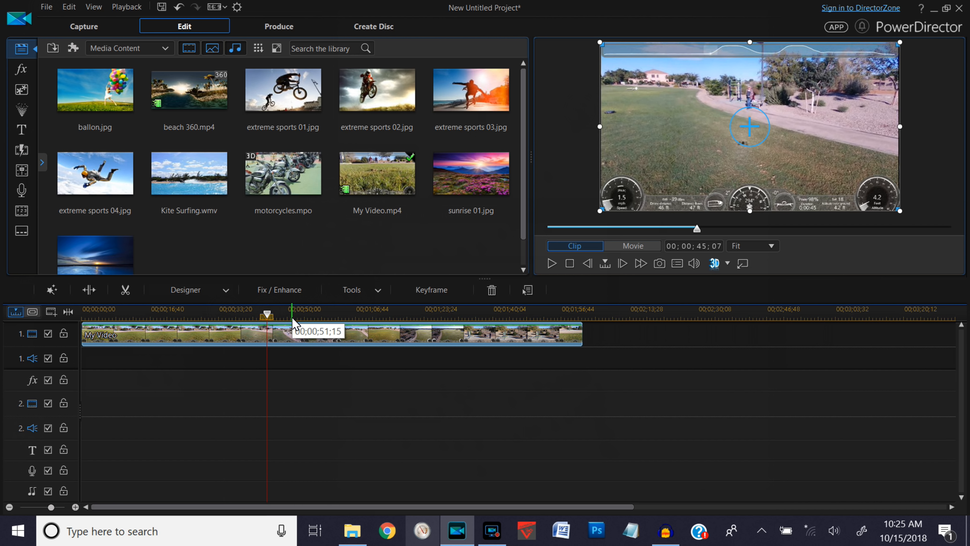
click(331, 316)
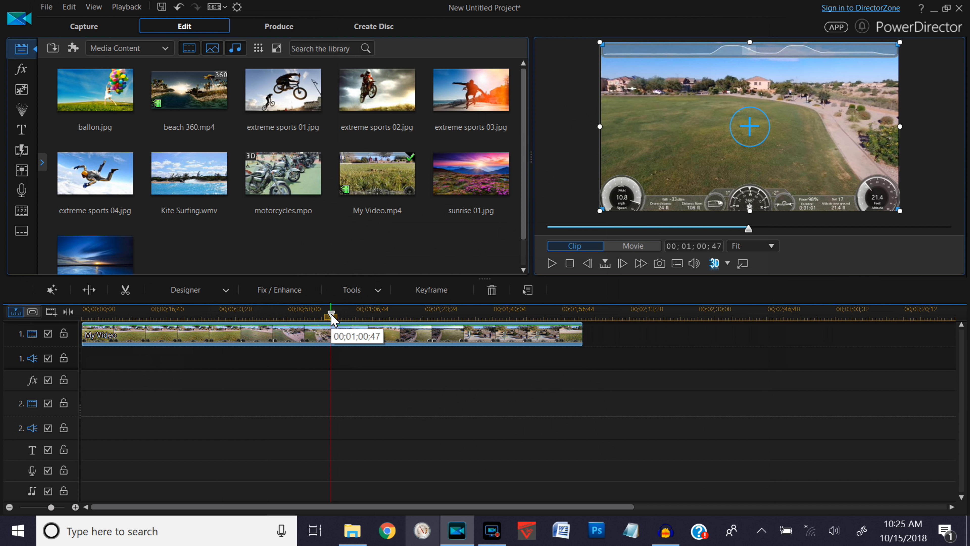
click(316, 315)
click(551, 263)
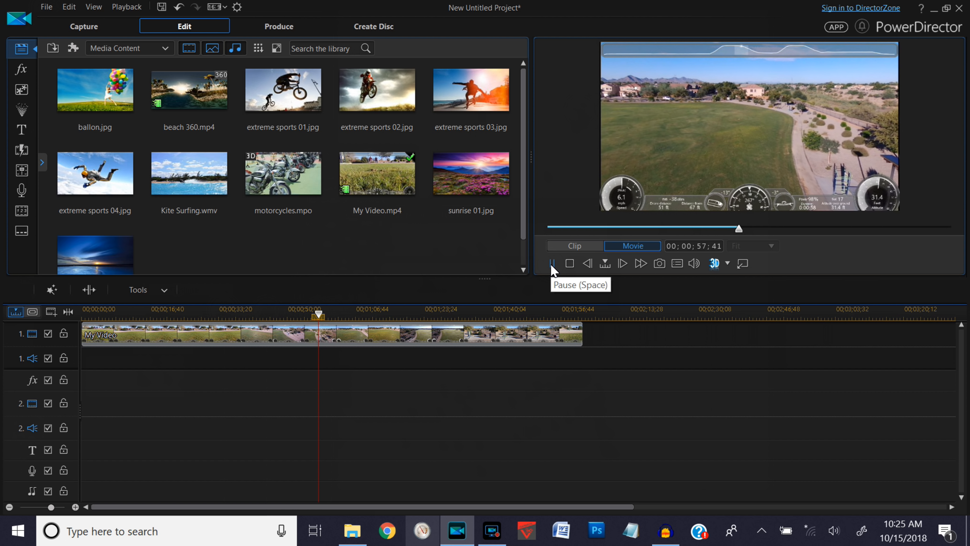
click(333, 330)
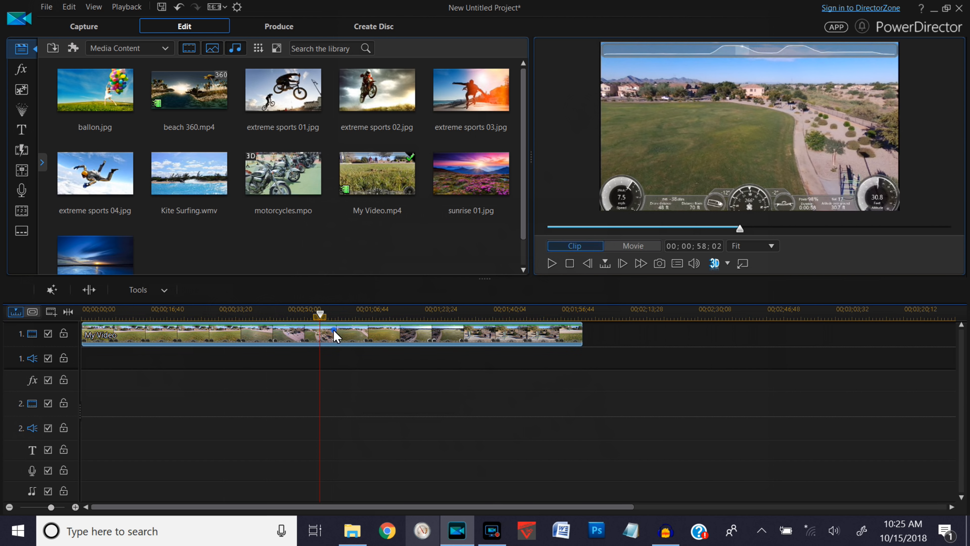
click(89, 290)
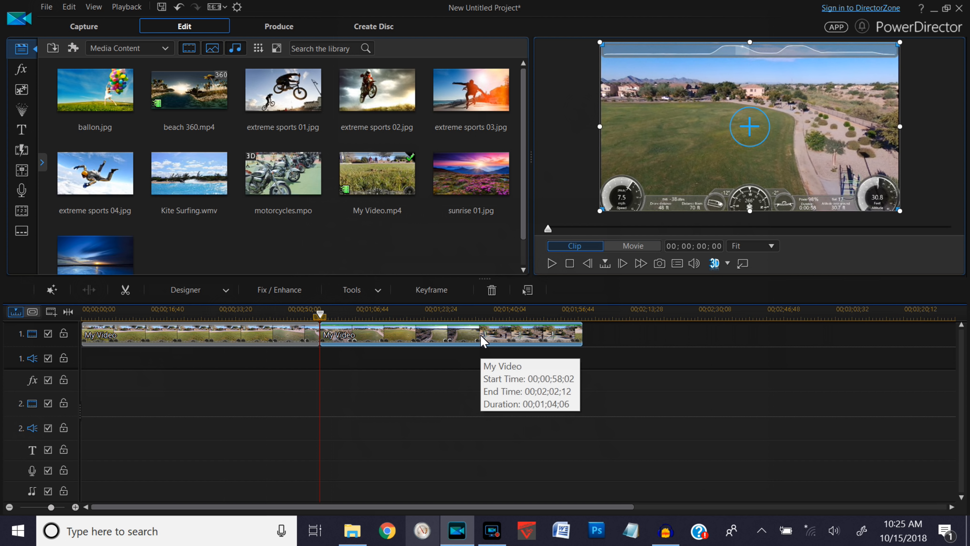
right_click(481, 340)
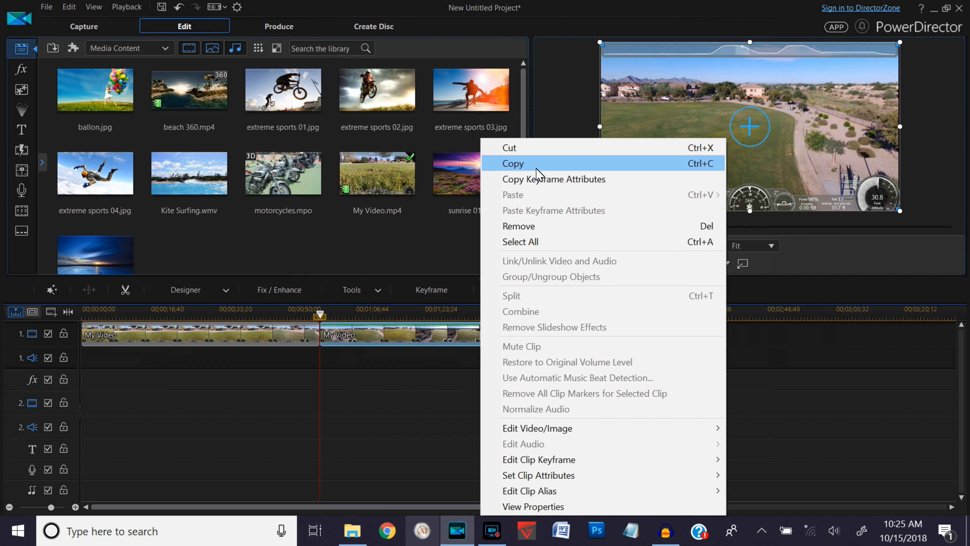
click(540, 229)
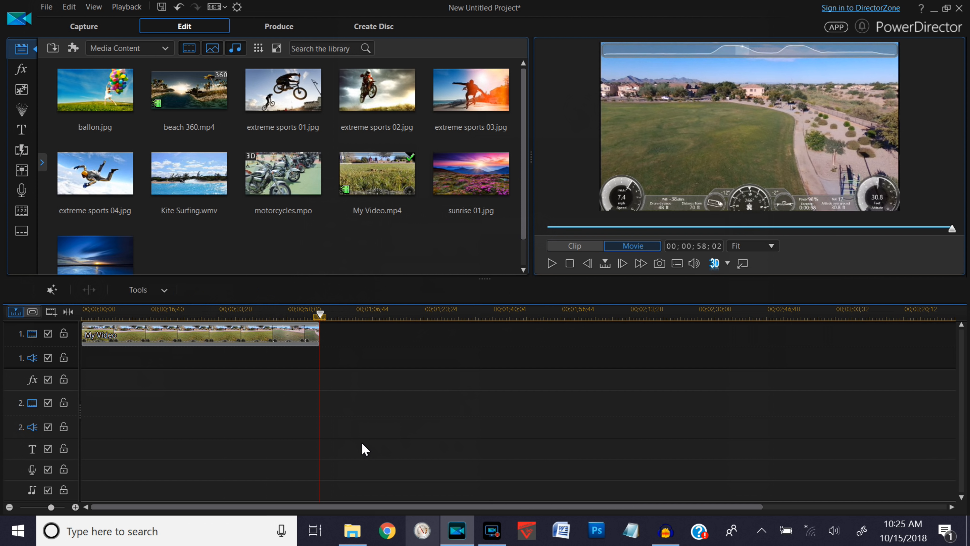
Review the remaining clip from the beginning up to where the camera starts turning, and split it just before that at 00;00;30;41
click(570, 264)
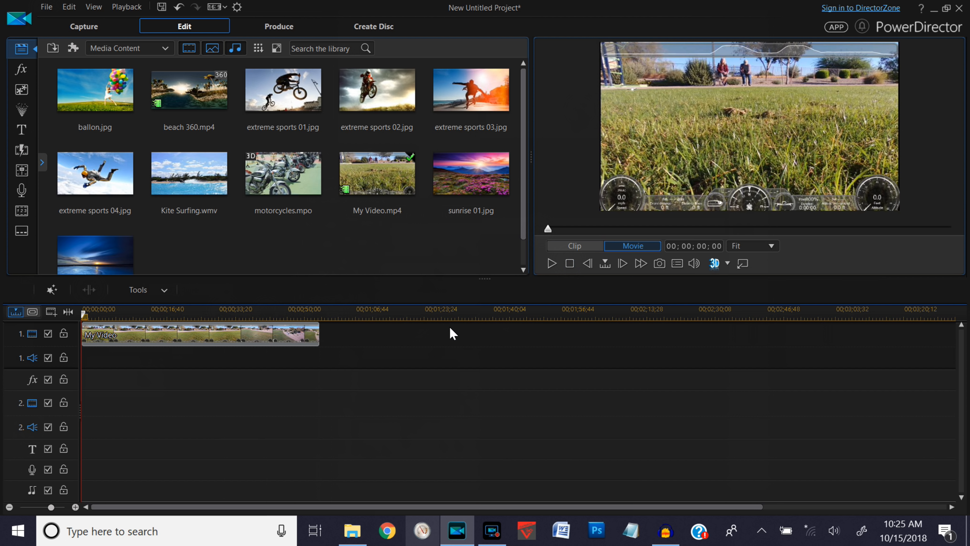
click(552, 267)
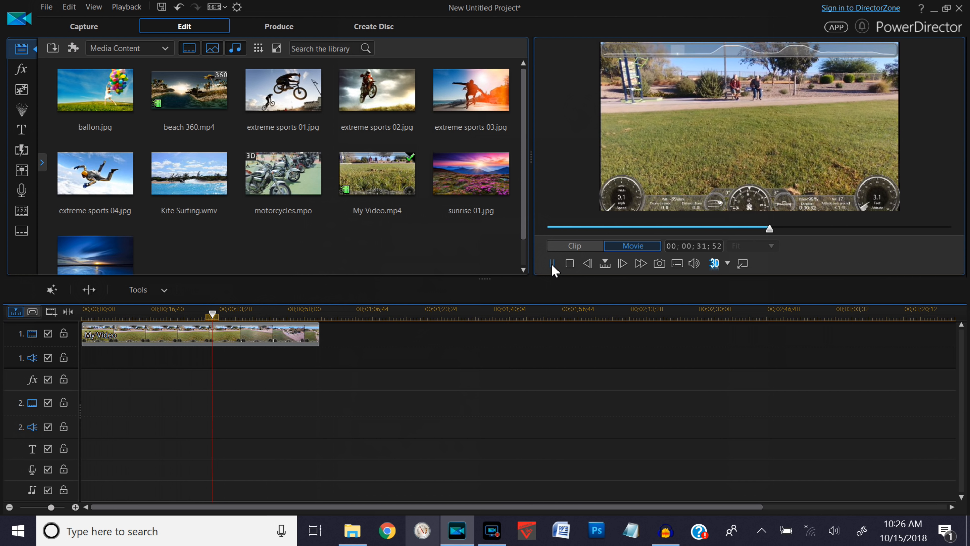
click(552, 264)
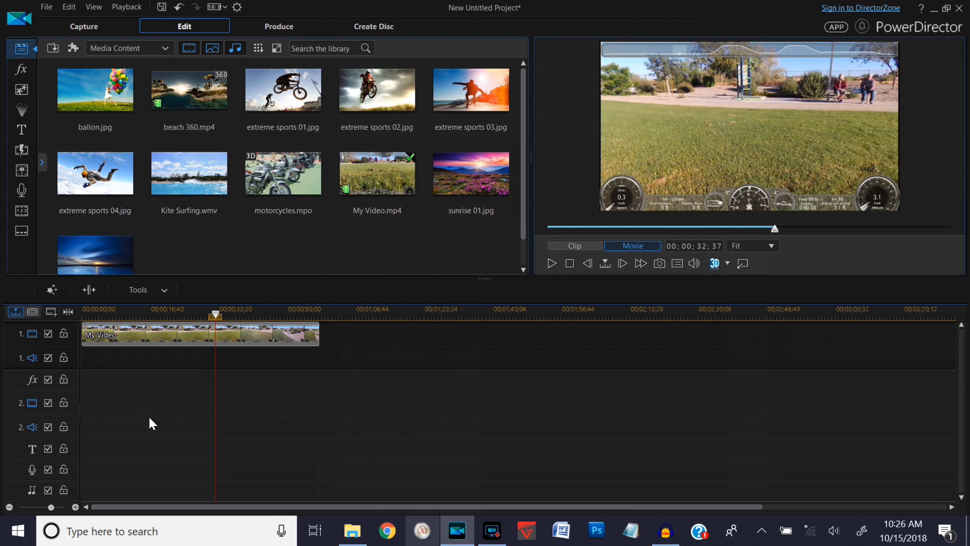
click(75, 507)
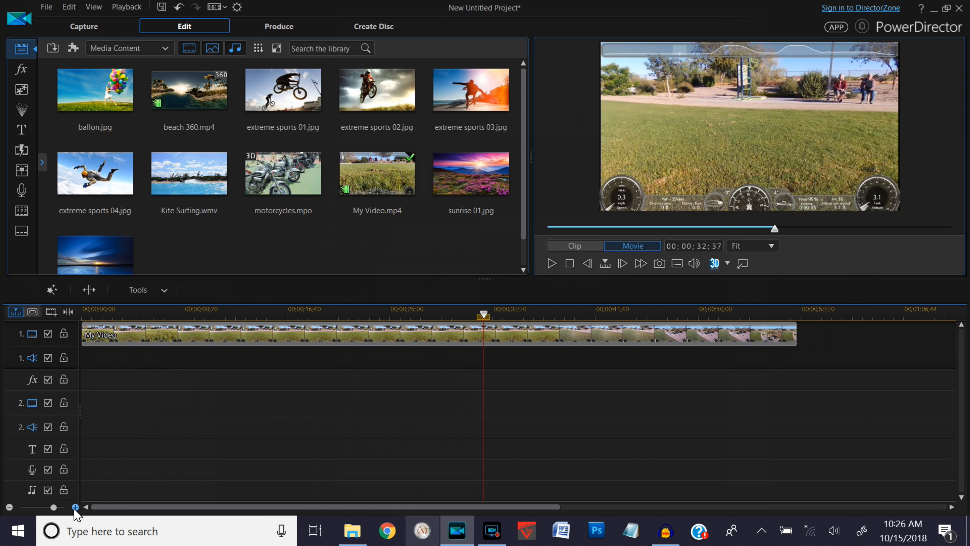
click(74, 506)
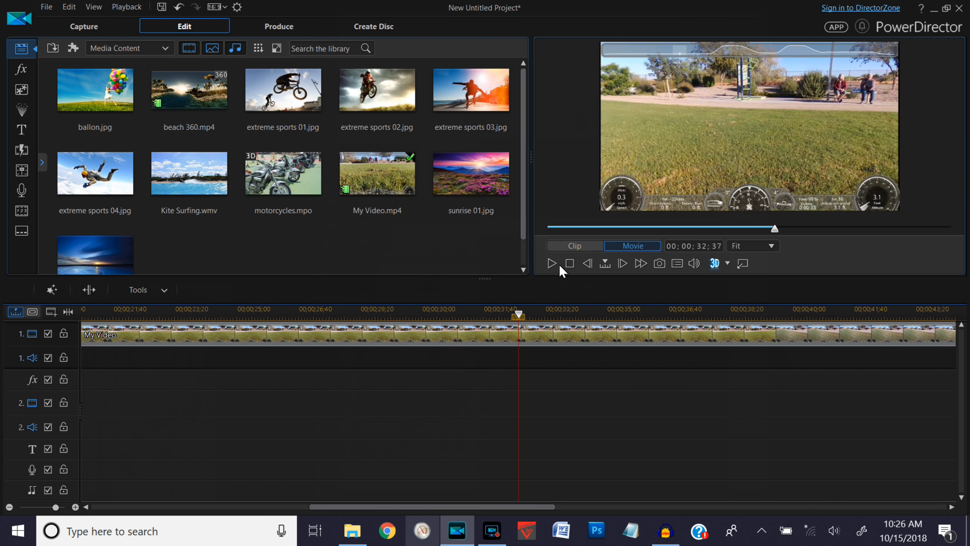
click(552, 268)
click(552, 266)
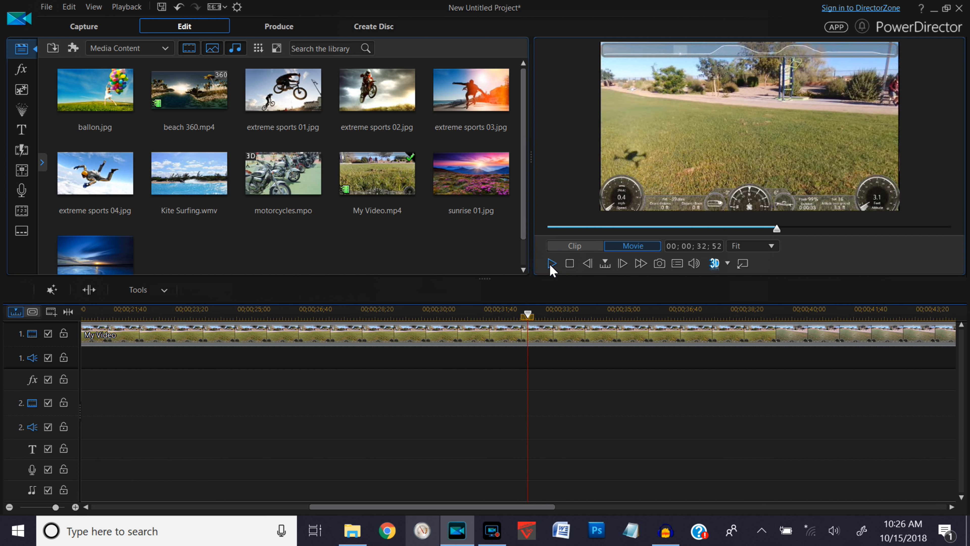
click(447, 313)
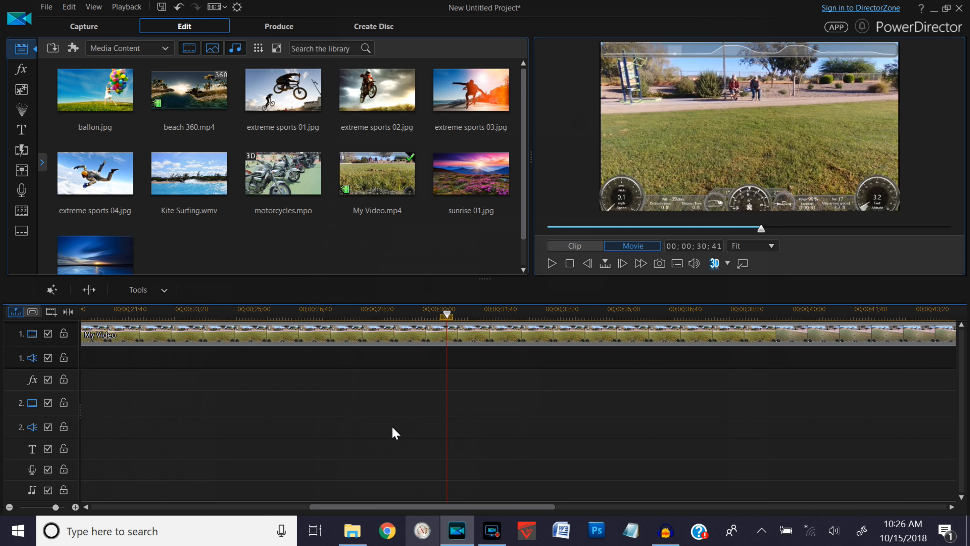
click(460, 330)
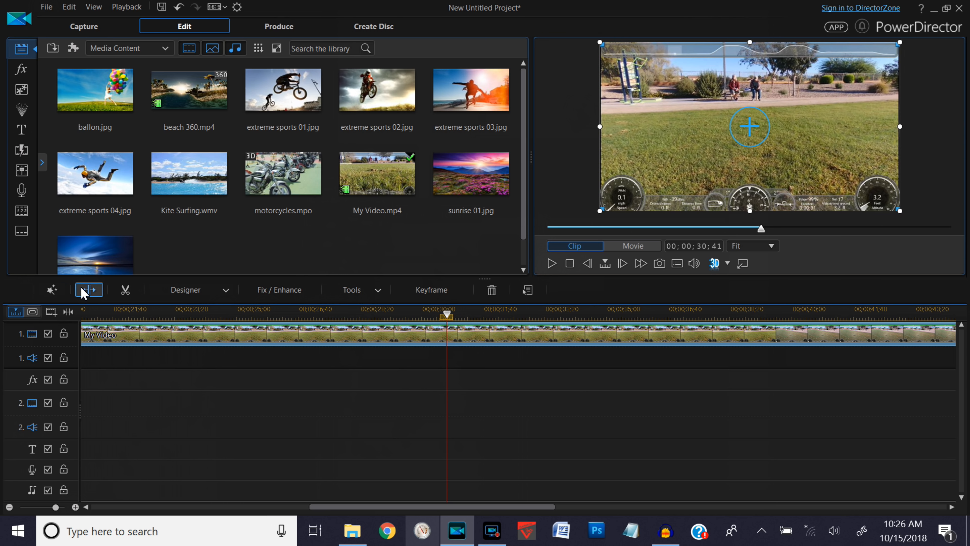
click(88, 290)
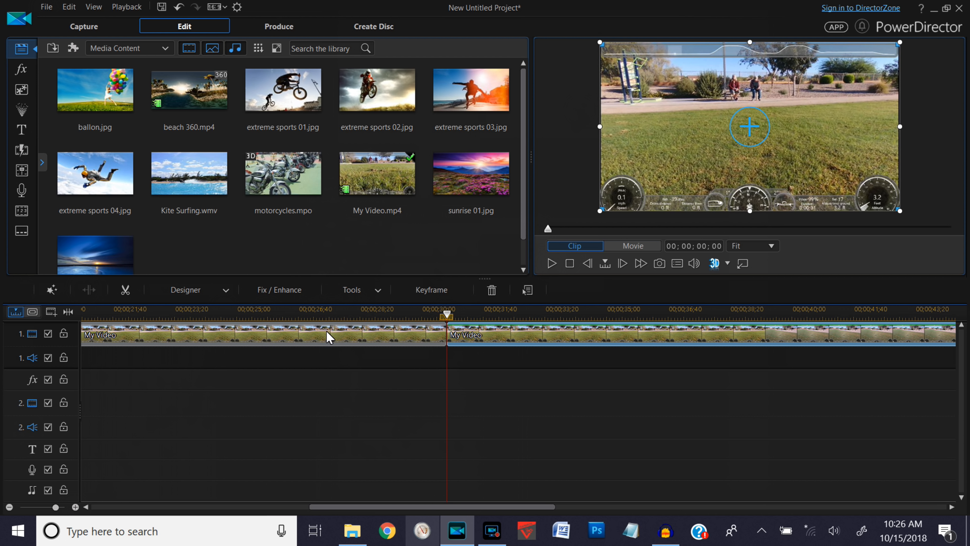
Enable the Crop & Zoom power tool for the first part of the split clip and open its Crop/Zoom editor
click(330, 334)
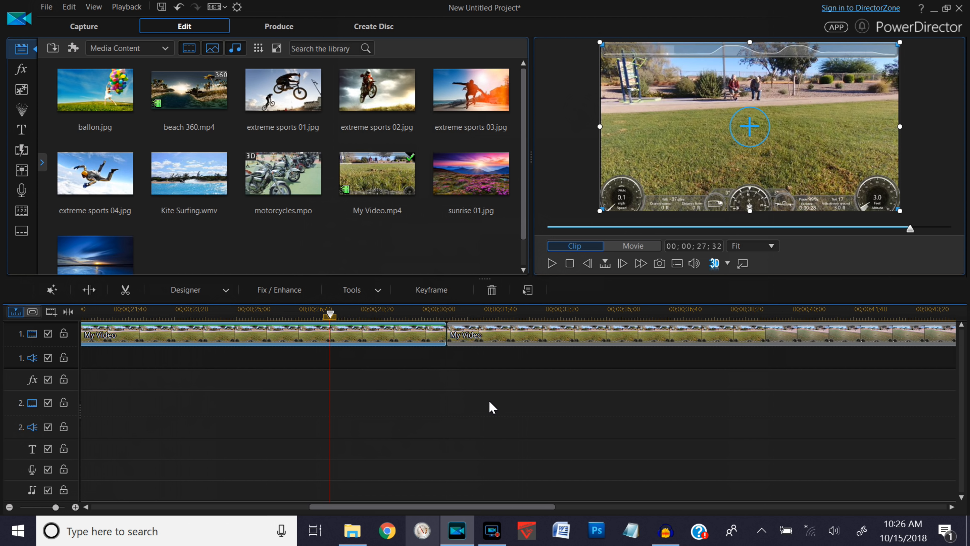
click(379, 291)
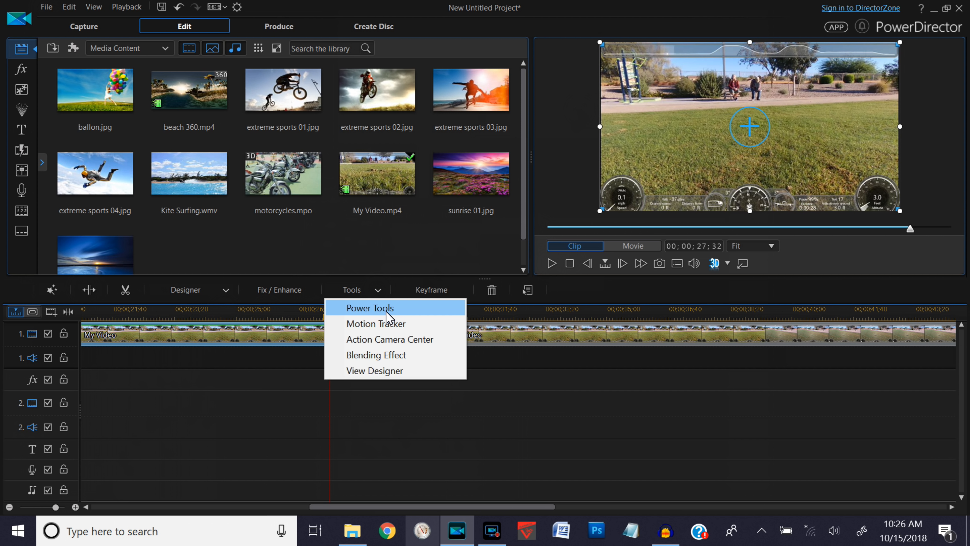
click(391, 308)
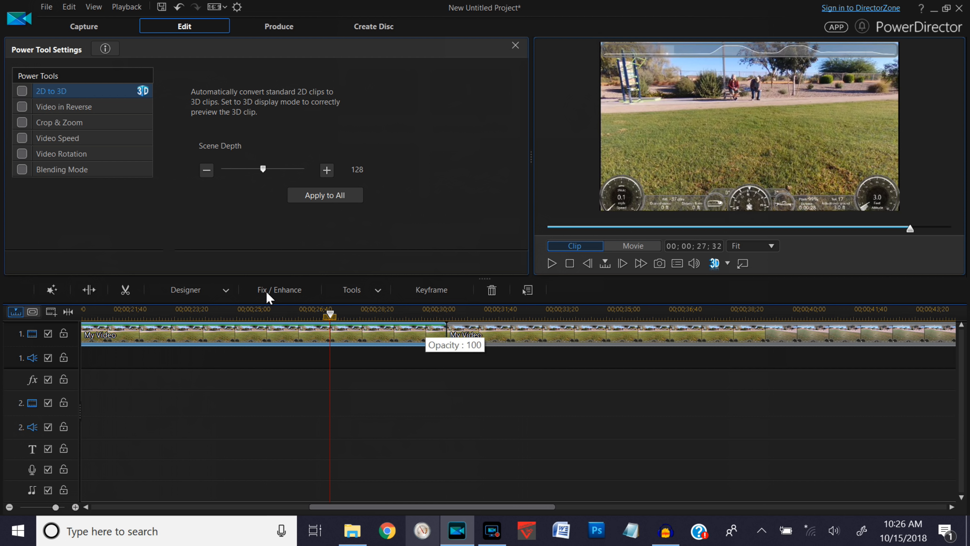
click(23, 123)
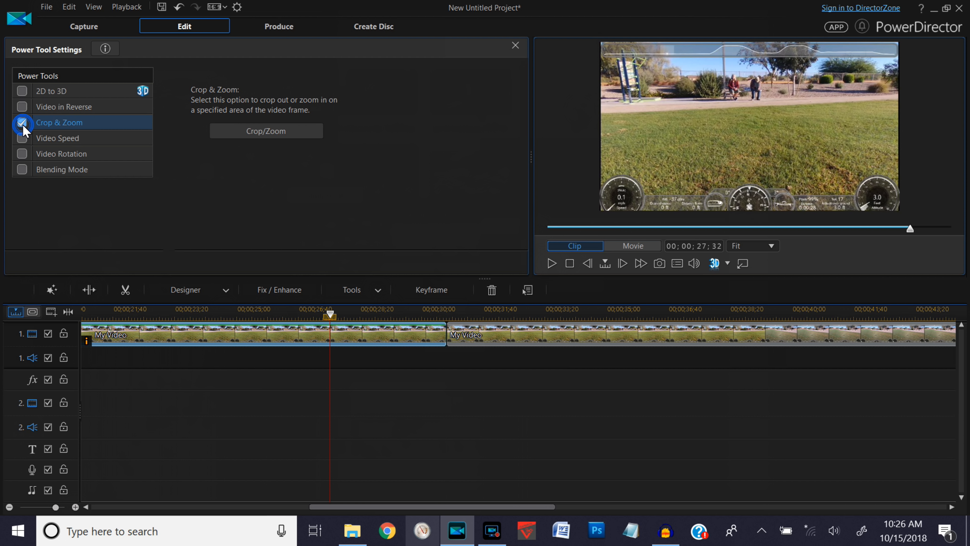
click(315, 128)
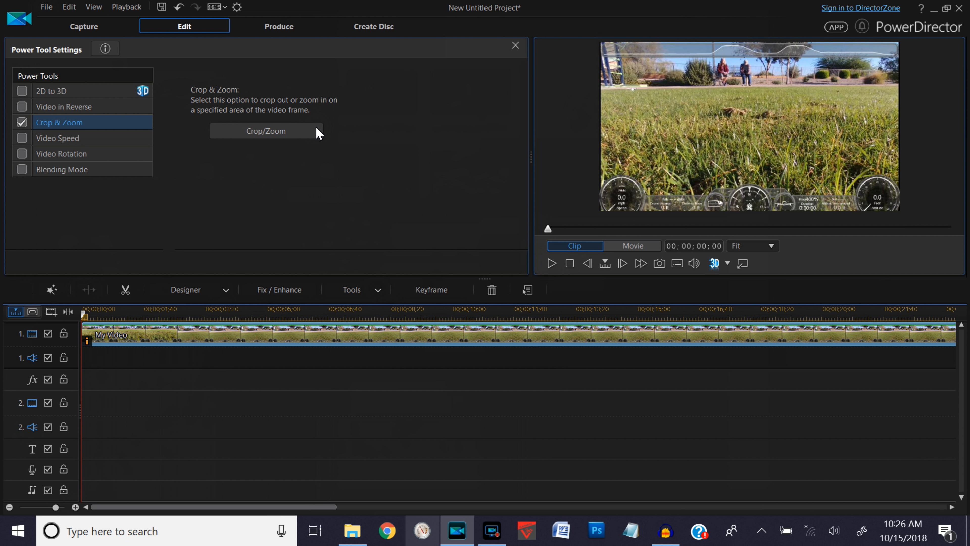
click(263, 134)
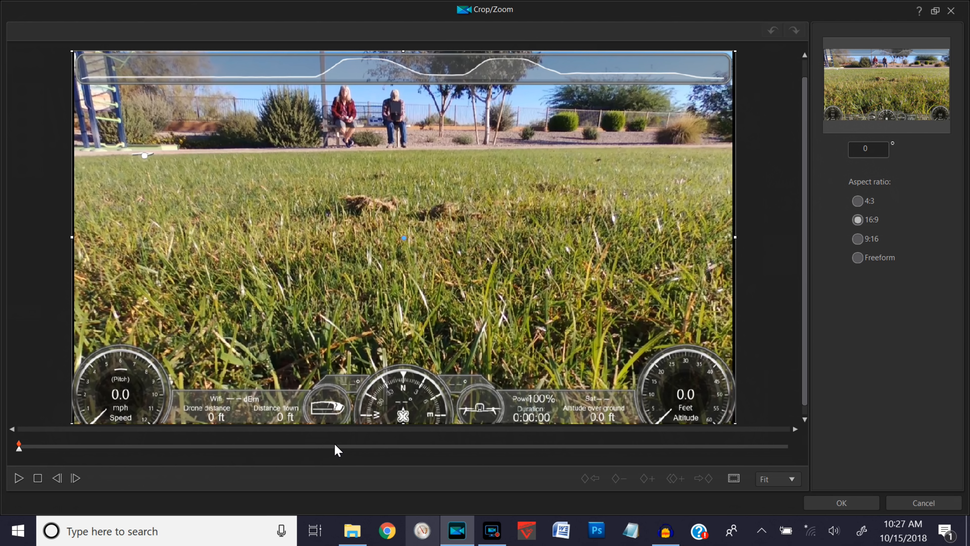
Duplicate the previous keyframe at about 2 seconds into the clip, keeping the full-frame crop there
click(368, 448)
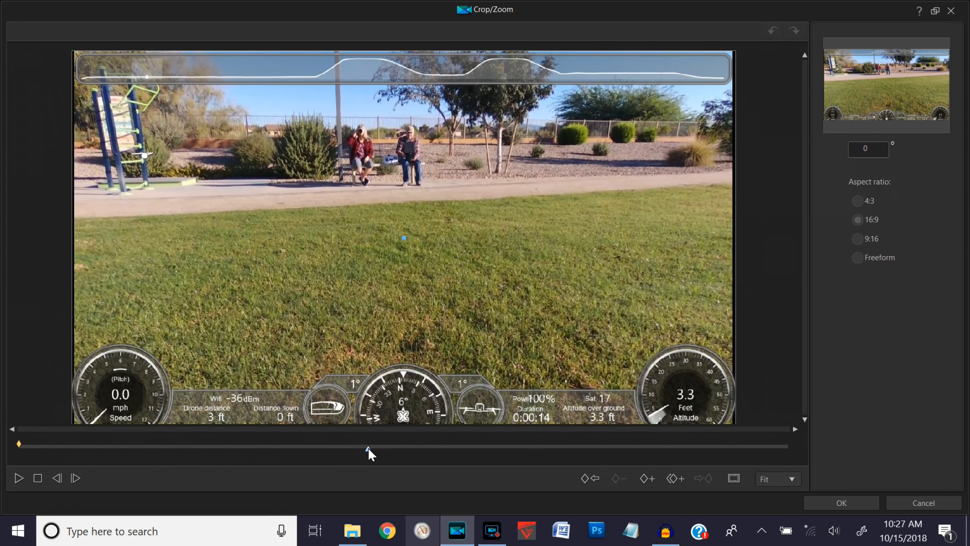
click(485, 445)
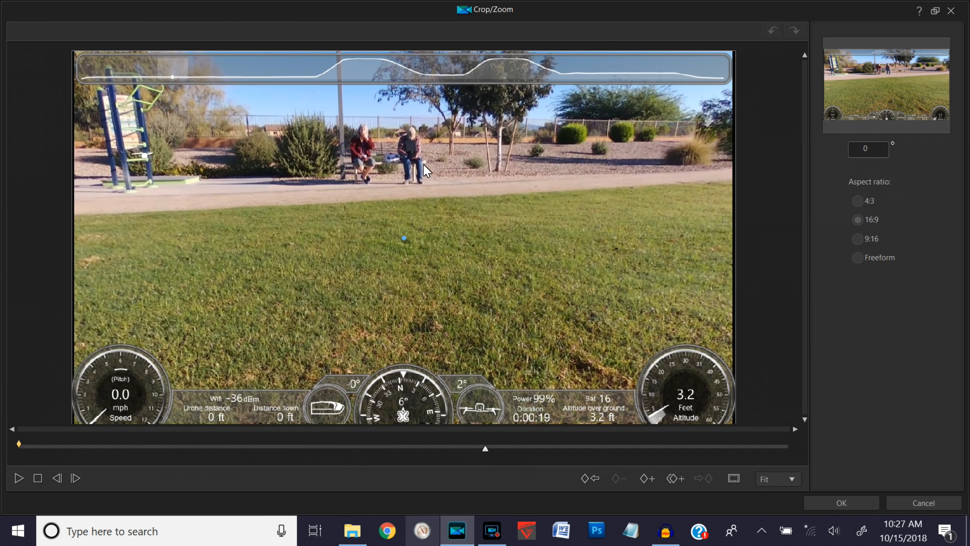
click(66, 446)
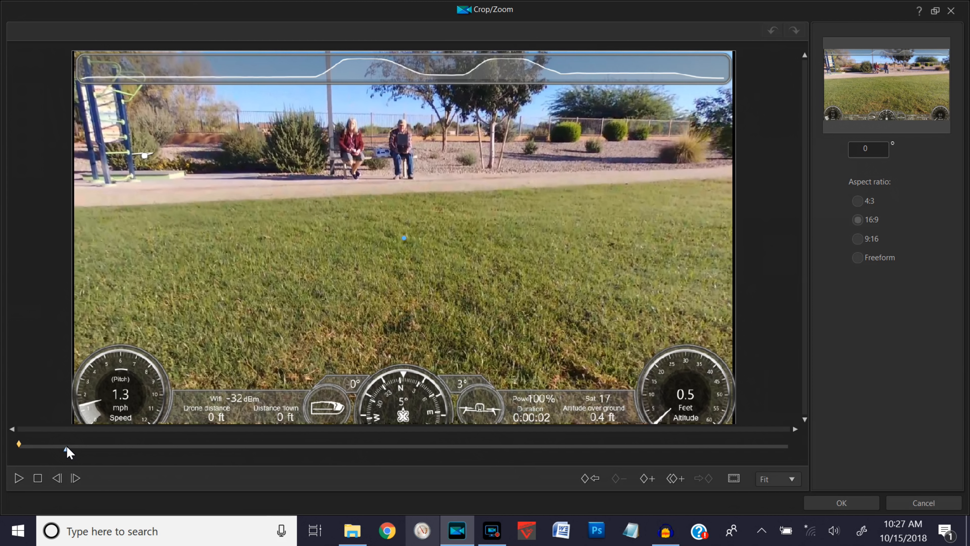
click(673, 484)
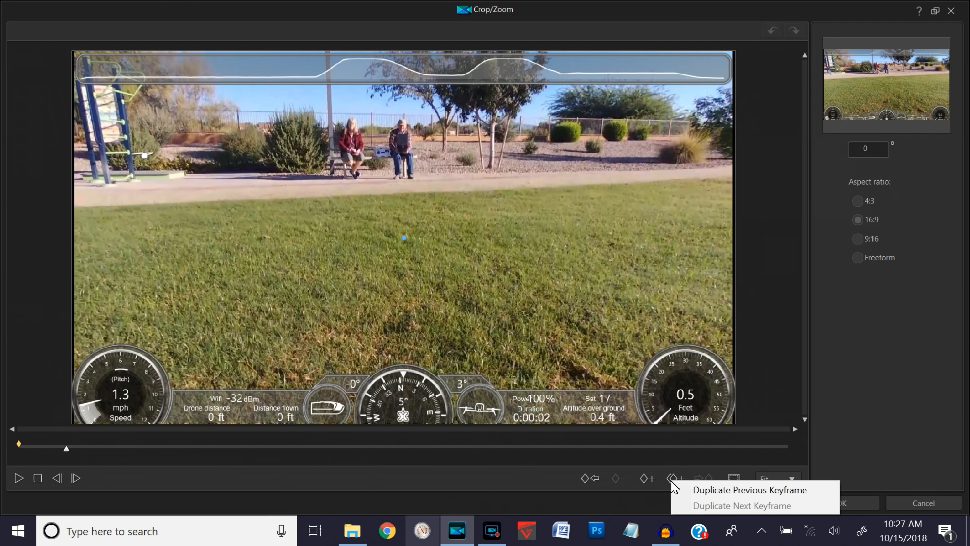
click(745, 490)
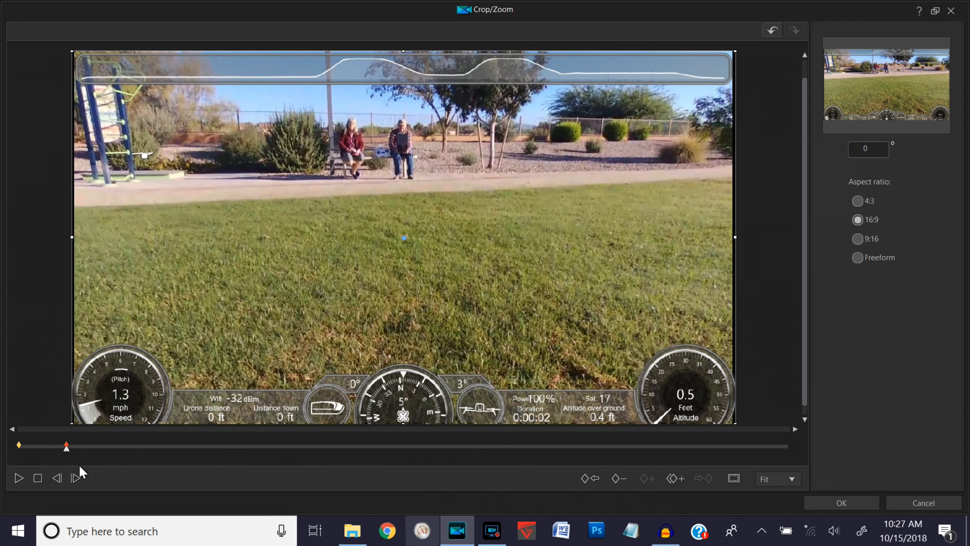
Add a keyframe about 20 seconds into the clip and tighten its crop frame around the two people on the bench
click(451, 445)
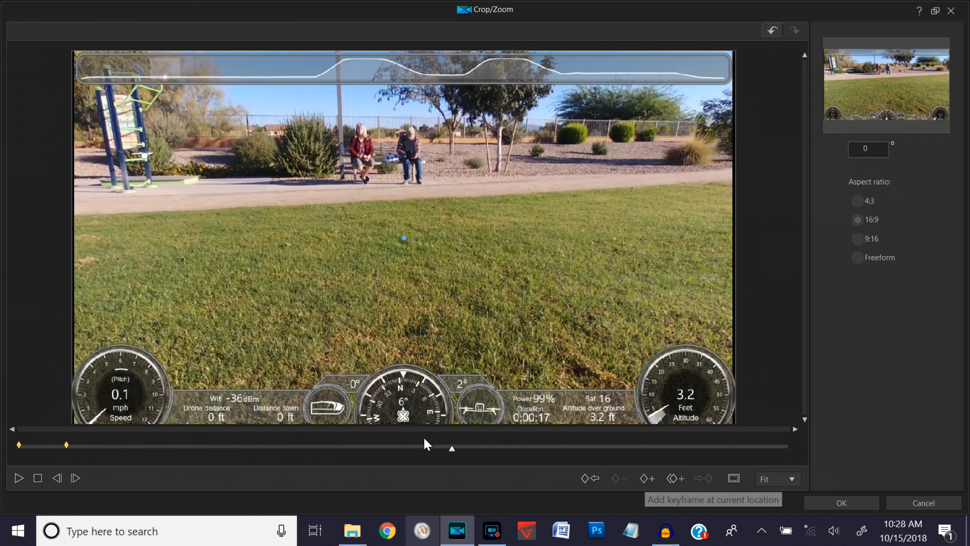
drag(451, 453, 491, 454)
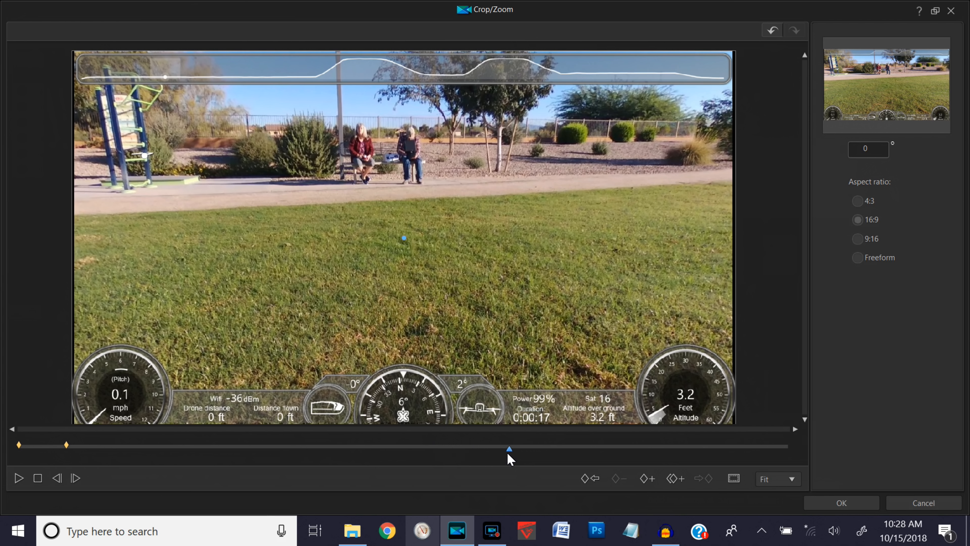
click(645, 480)
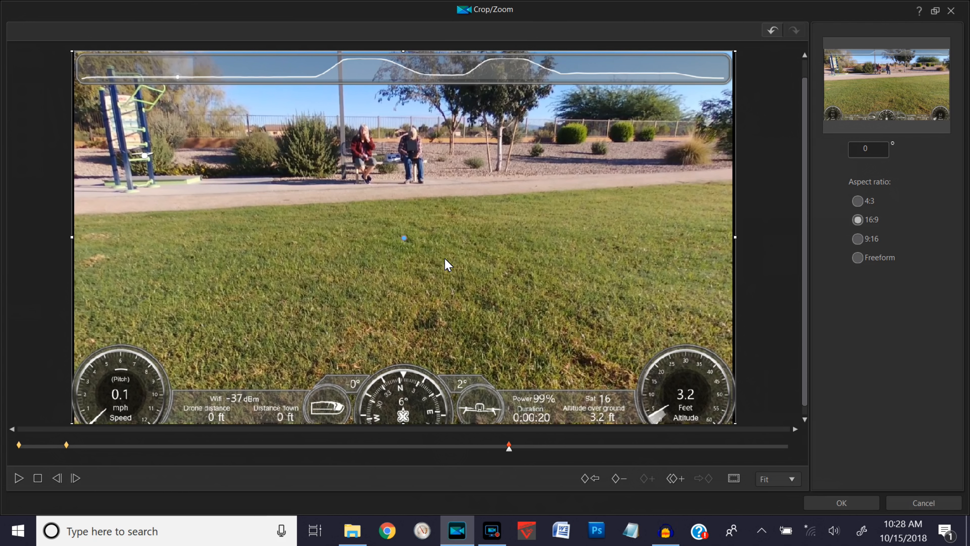
click(734, 50)
drag(733, 51, 553, 165)
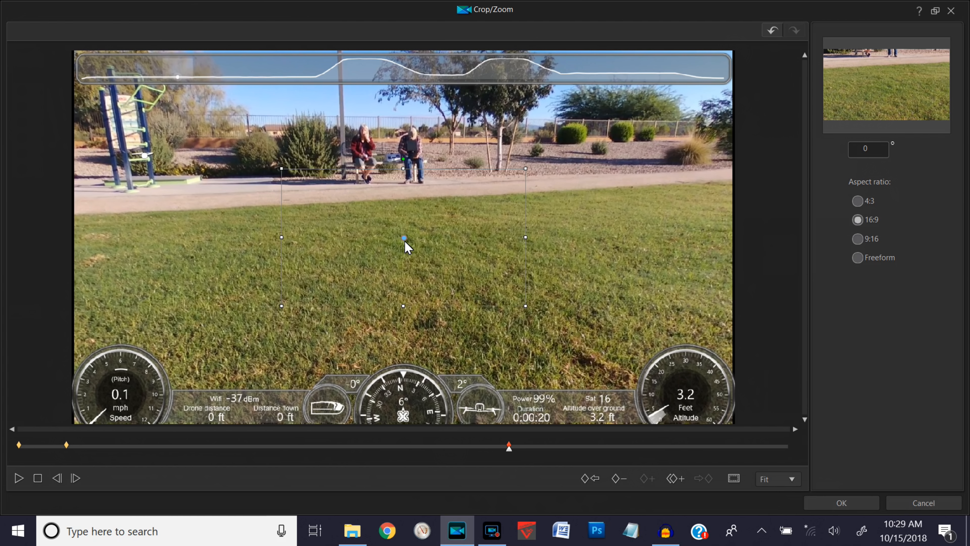
drag(405, 241, 396, 160)
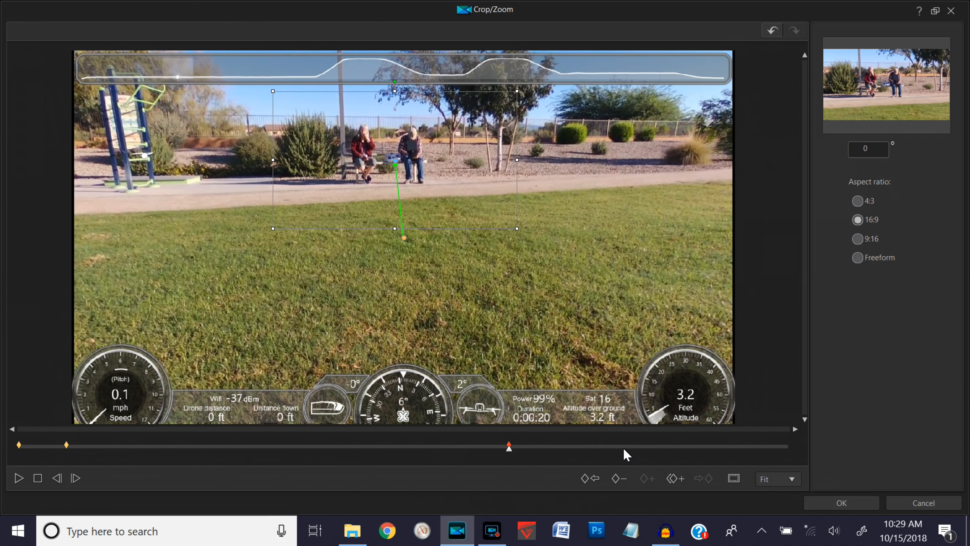
Duplicate the previous keyframe at about 25 seconds into the clip to hold the zoomed-in crop
click(649, 446)
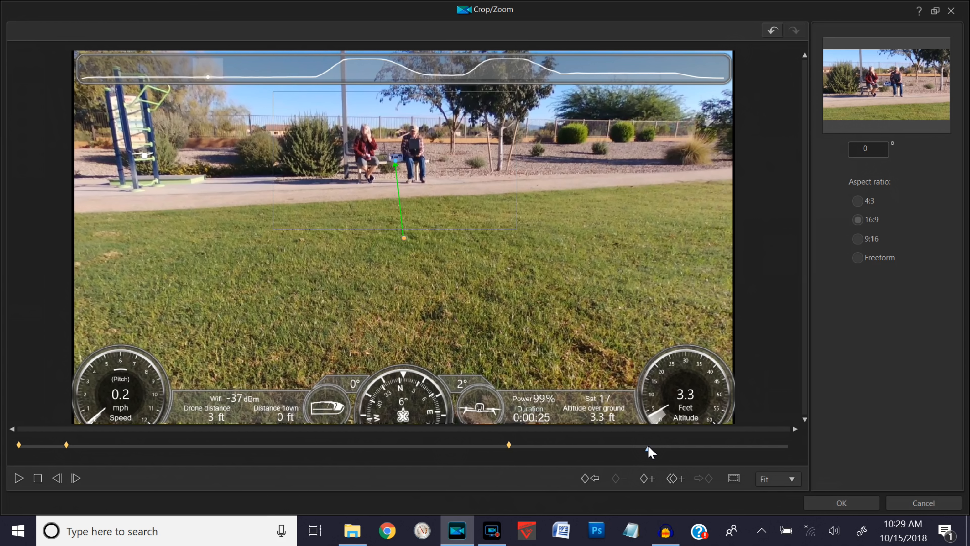
click(677, 483)
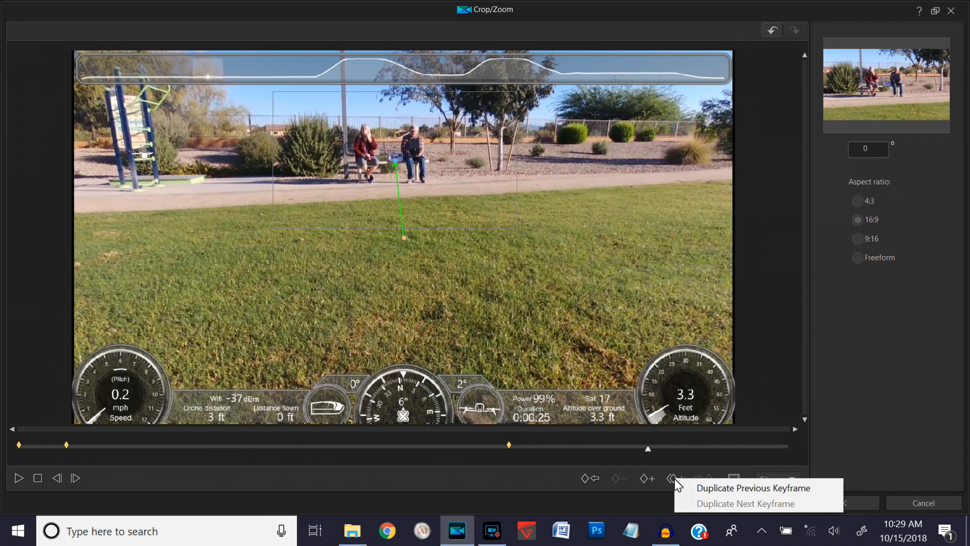
click(715, 489)
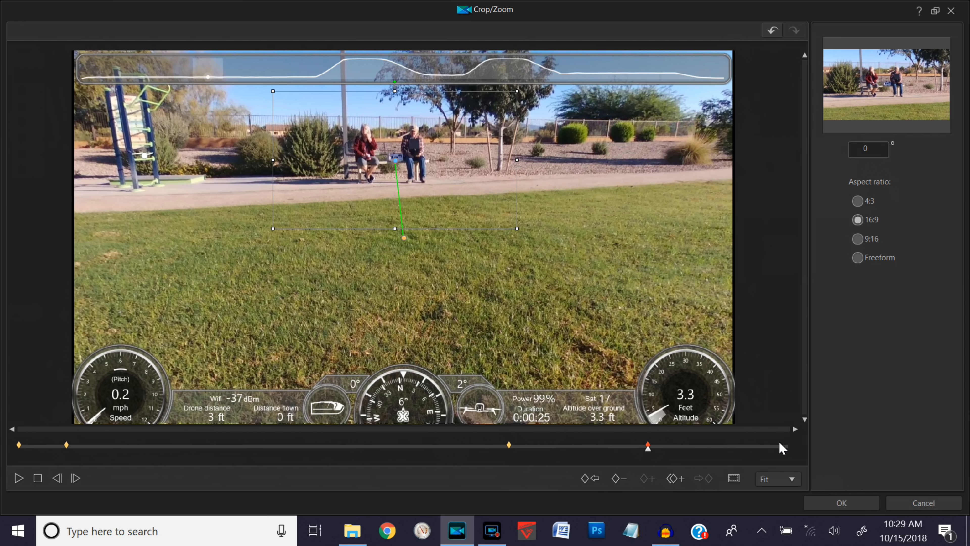
At the end of the clip, recentre the crop frame, enlarge it back to the full picture, and apply the Crop/Zoom settings
click(781, 447)
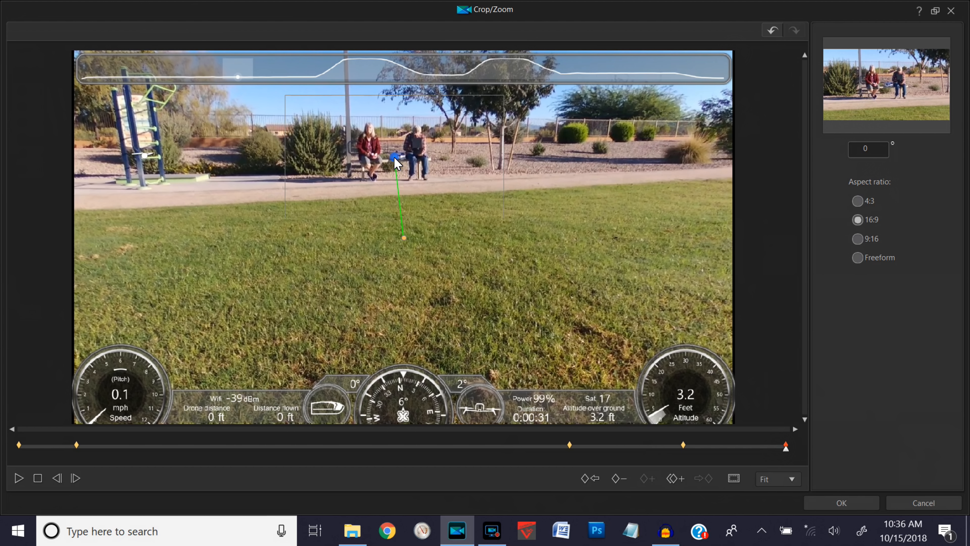
drag(395, 161, 403, 238)
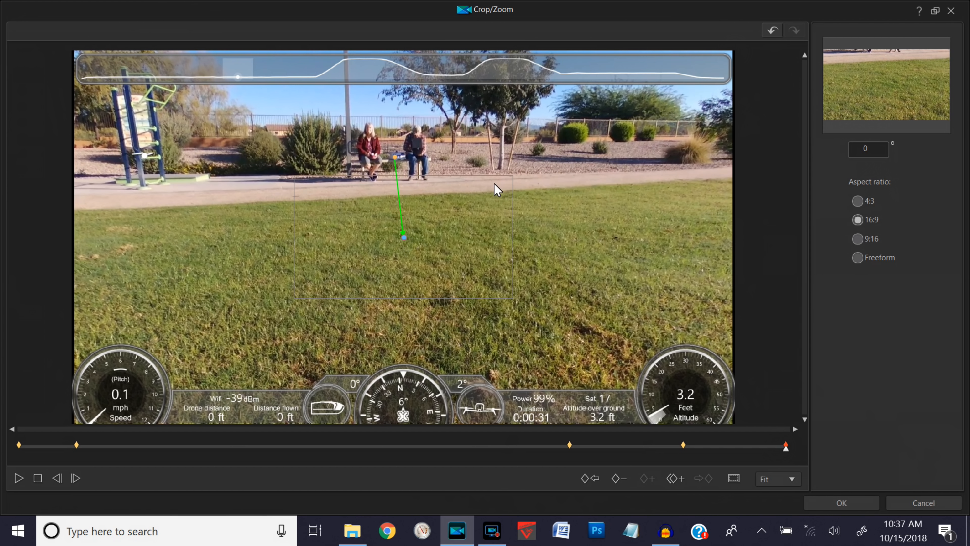
click(512, 176)
drag(511, 176, 741, 50)
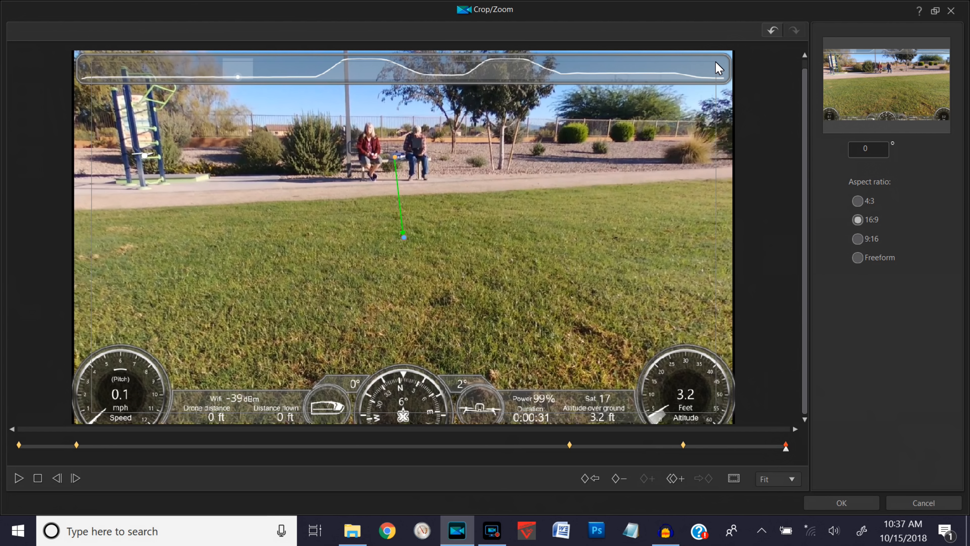
drag(716, 65, 730, 60)
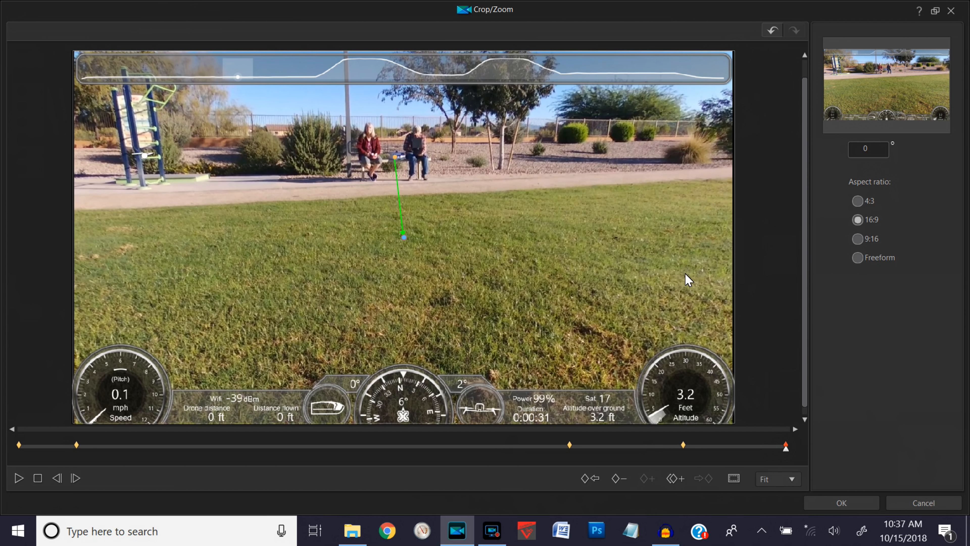
click(859, 503)
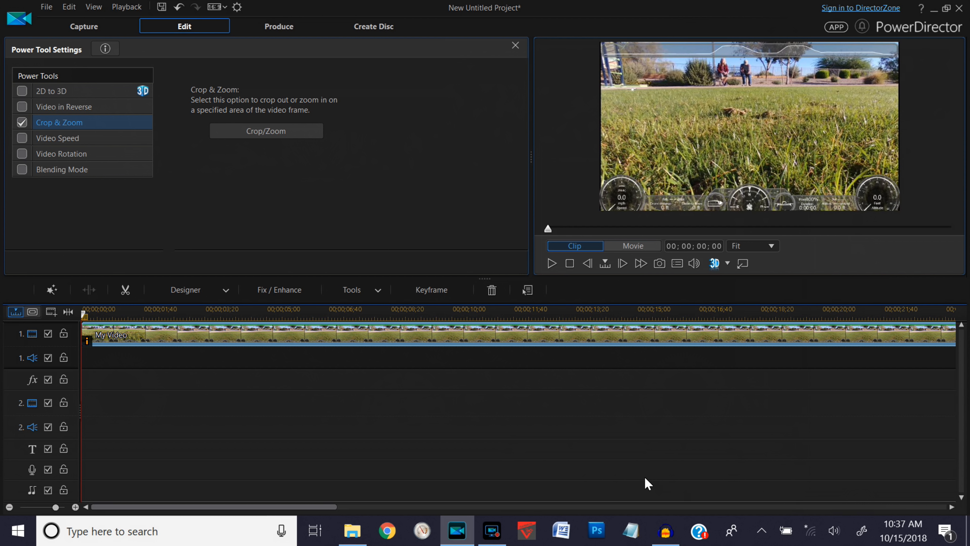
Play the whole movie from the beginning to review the zoom, stopping at 00;00;34;57 in the second clip
click(632, 245)
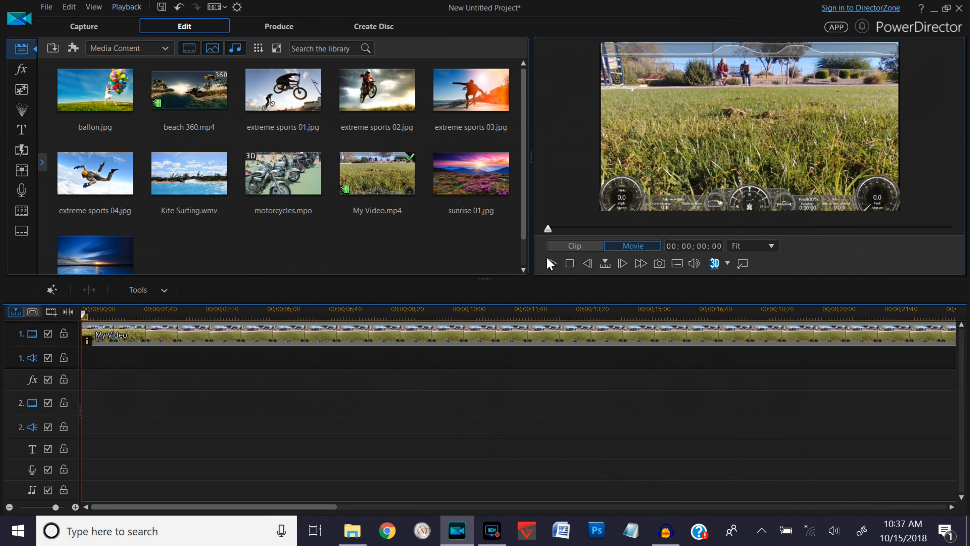
click(551, 263)
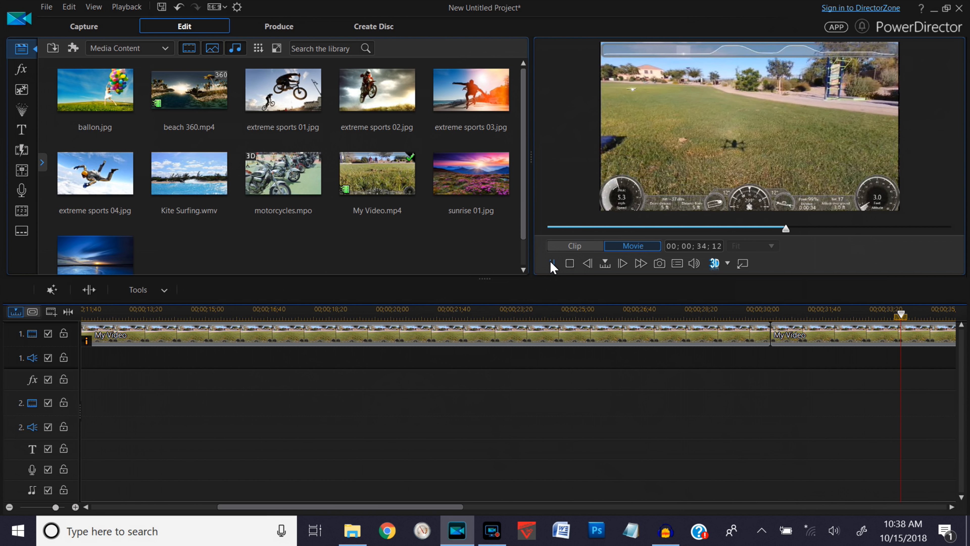
click(551, 264)
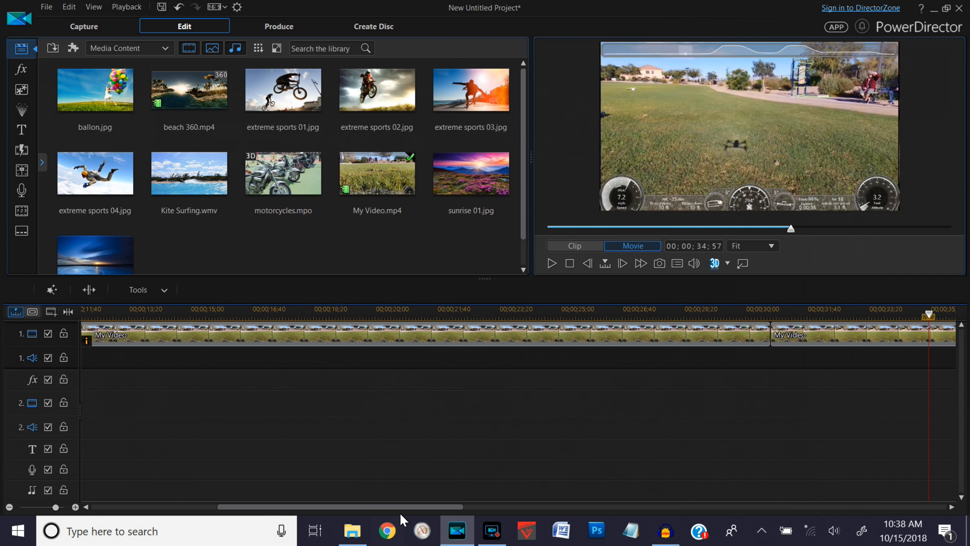
scroll(398, 508, right, 3)
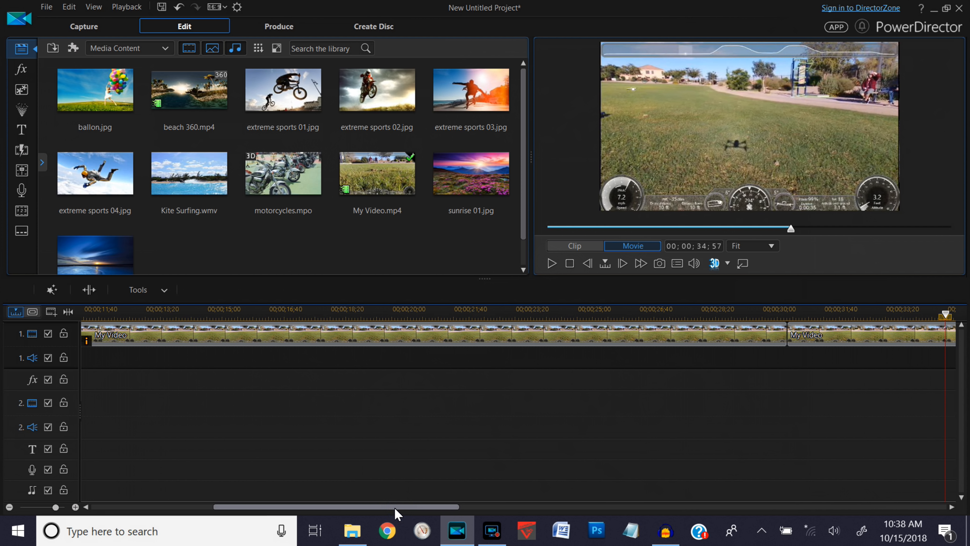
drag(414, 508, 539, 516)
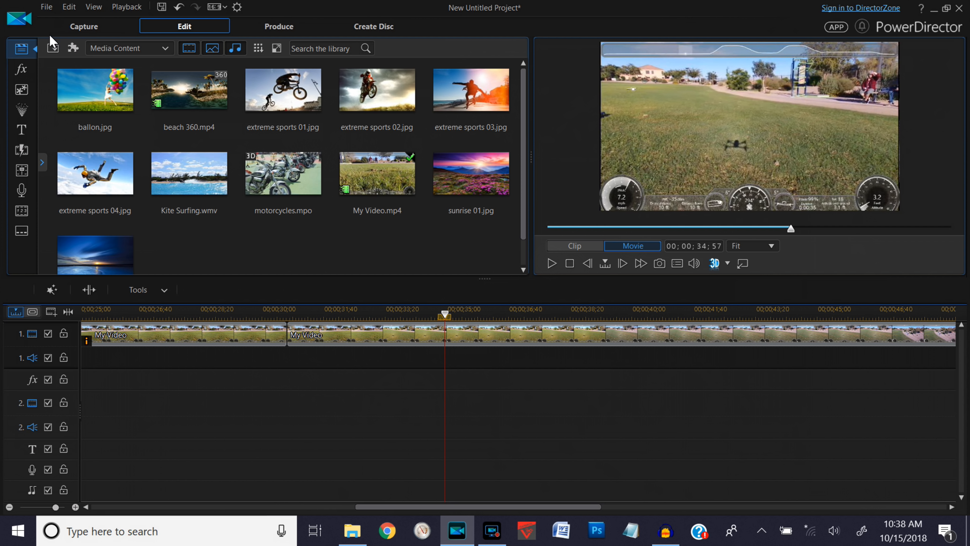
Save the project as "zoom demo" in the 2018-10-14 Zooming folder
click(46, 6)
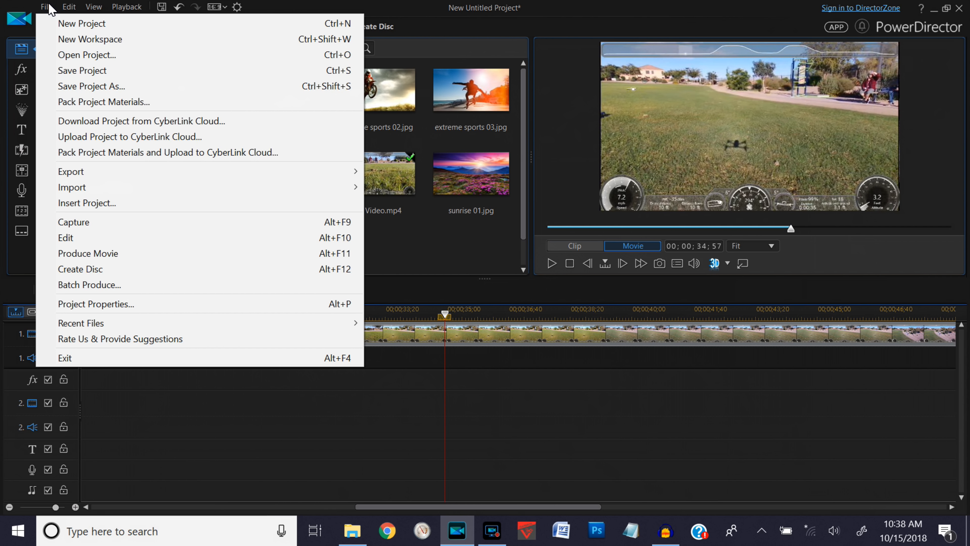
click(83, 87)
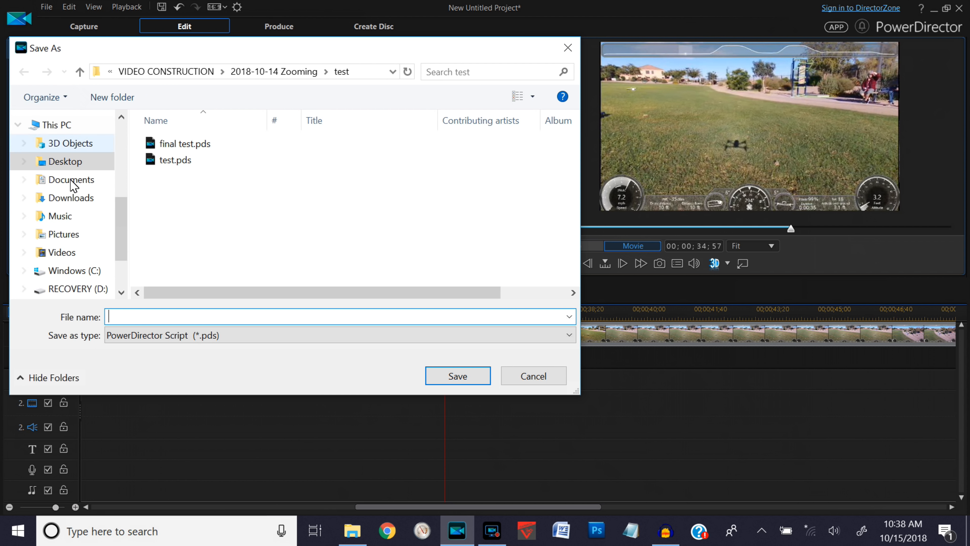
click(80, 72)
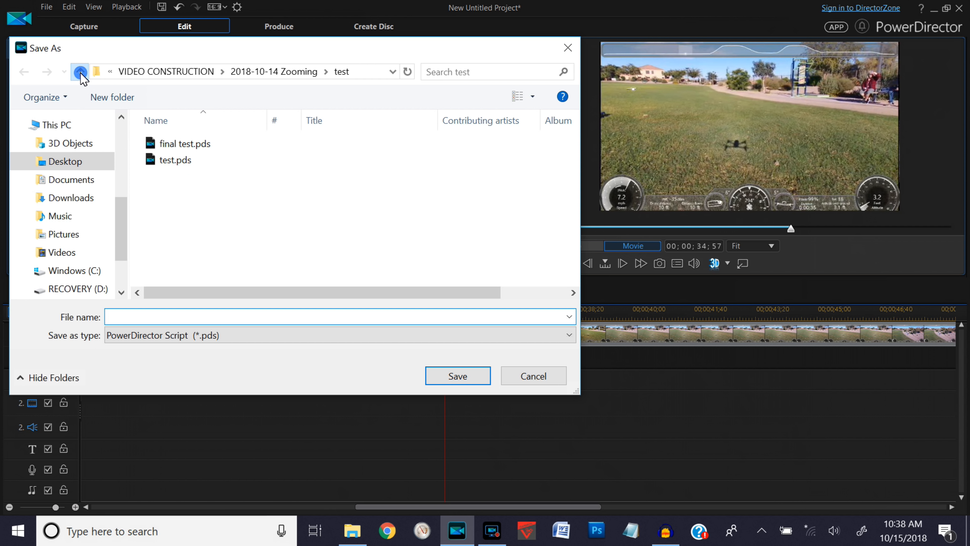
click(339, 316)
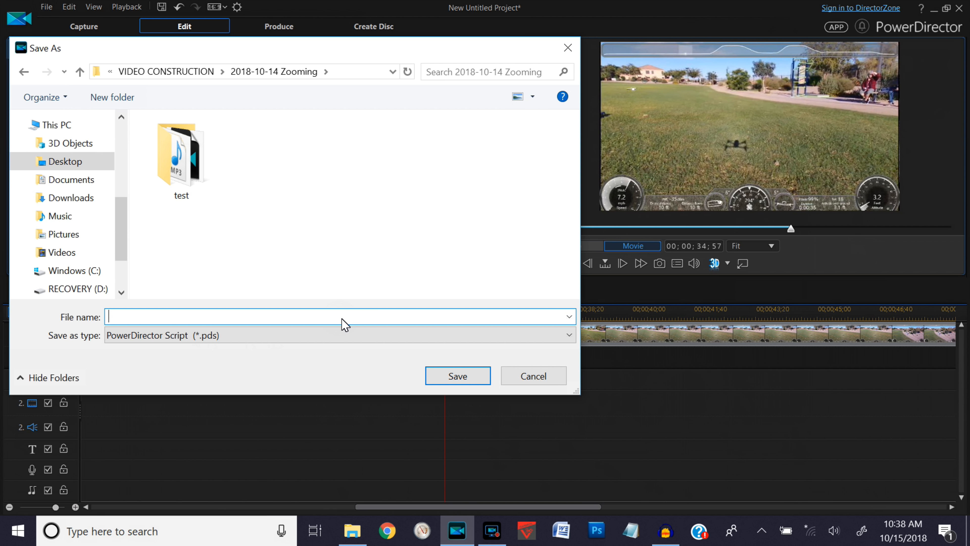
text(zoom demo)
key(Return)
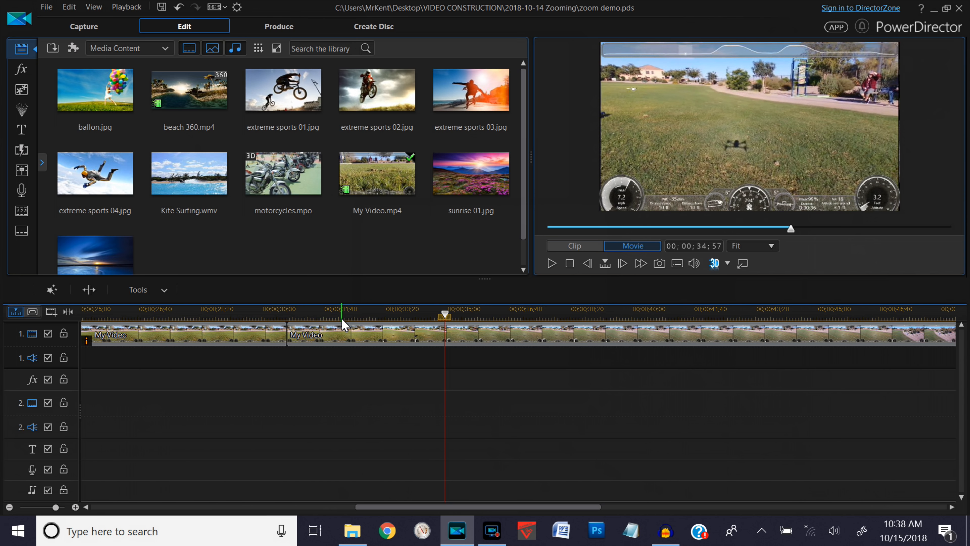
Play on through the second clip and split it at 00;00;39;49
click(551, 264)
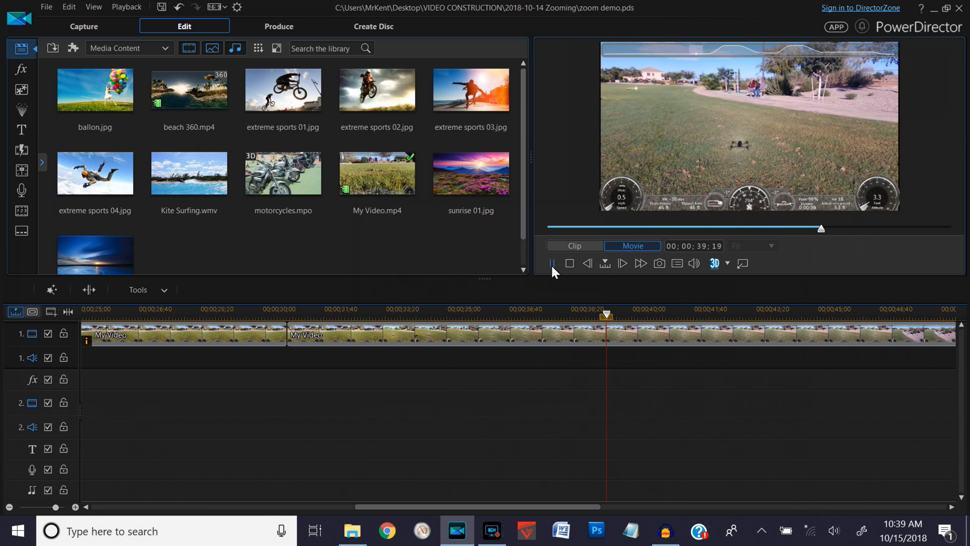
click(552, 265)
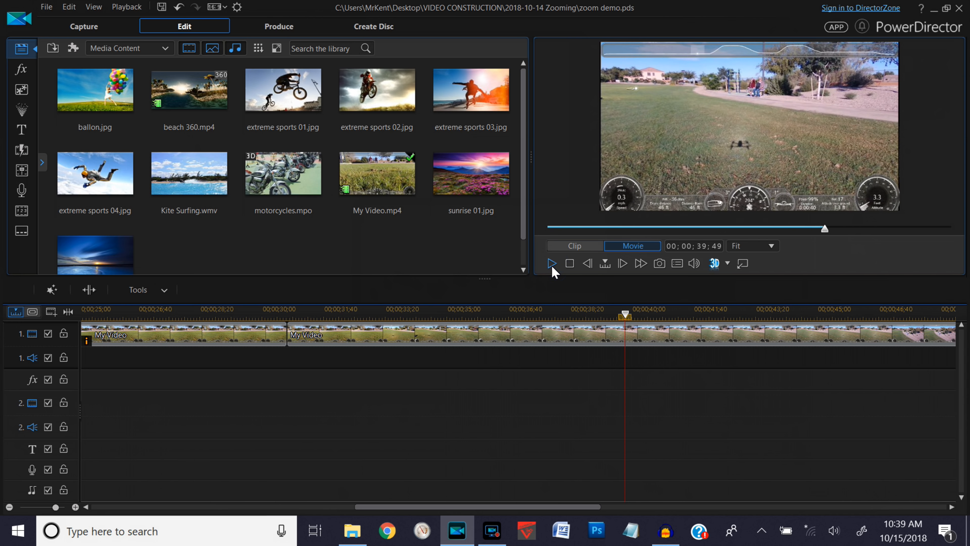
drag(521, 511, 608, 514)
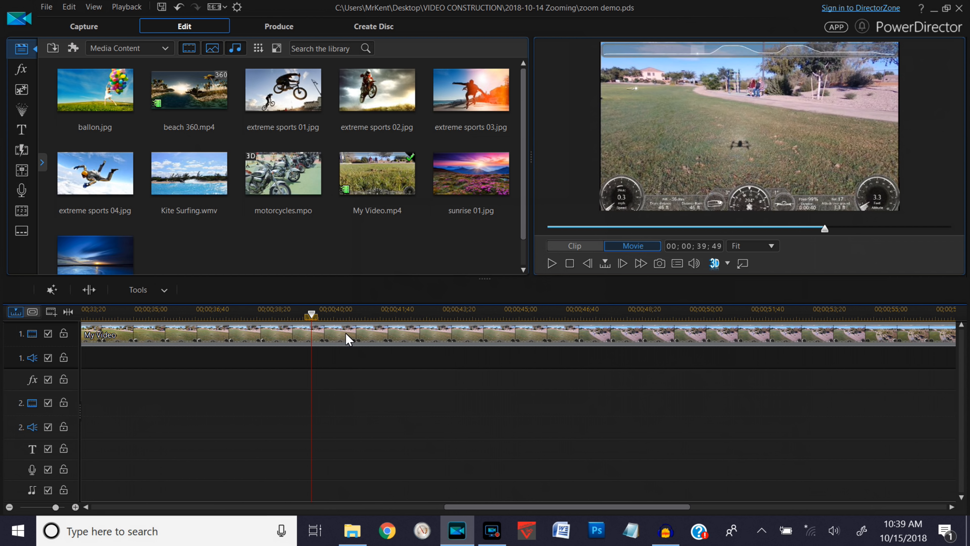
click(331, 330)
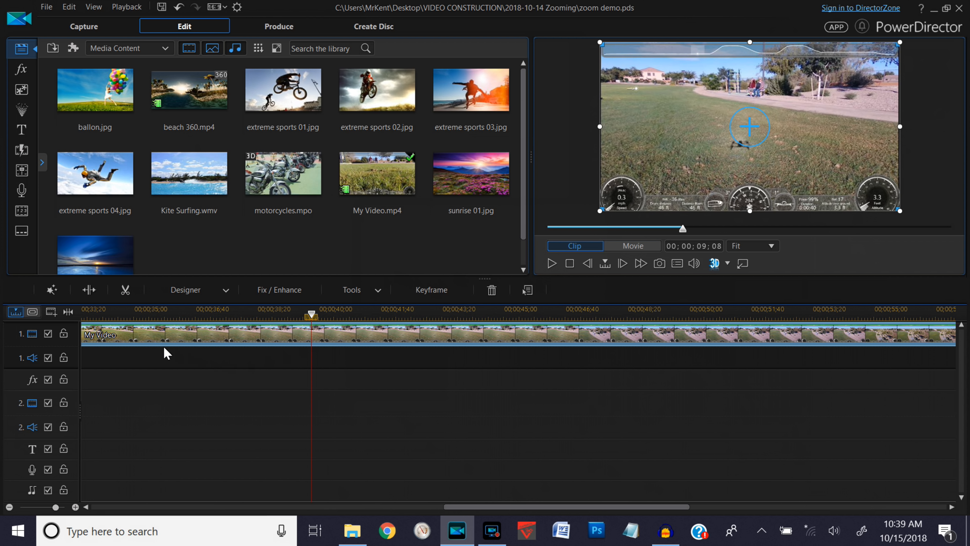
click(89, 291)
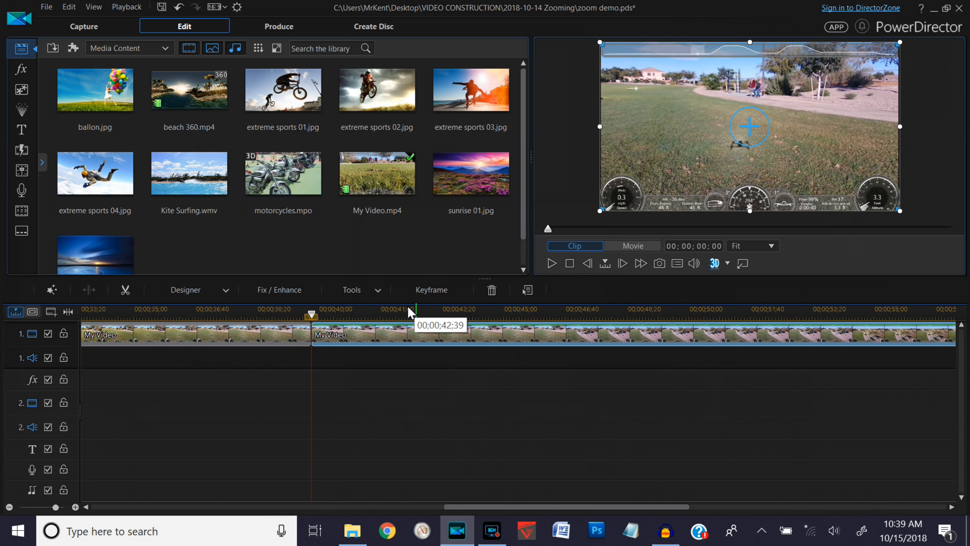
Enable the Crop & Zoom power tool for the part after the new split and open its Crop/Zoom editor
click(378, 291)
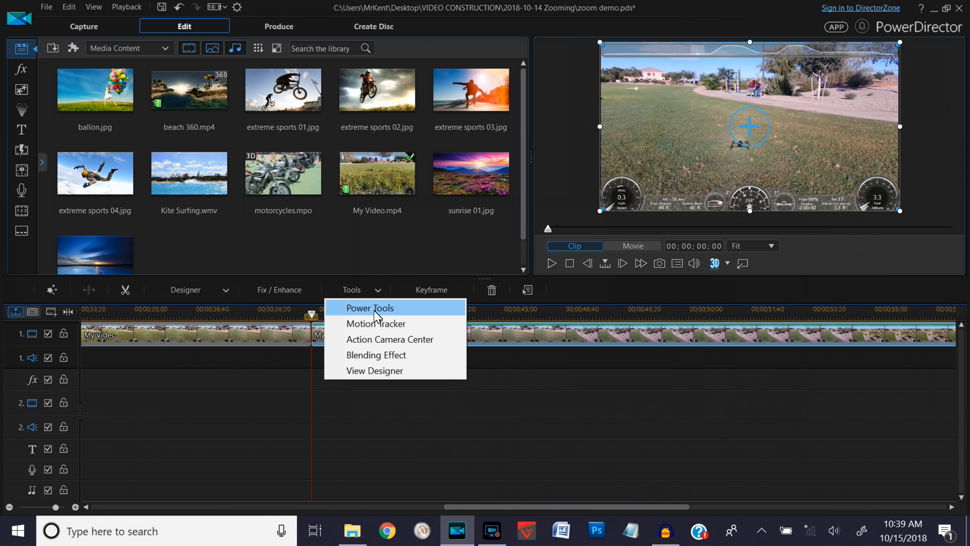
click(376, 315)
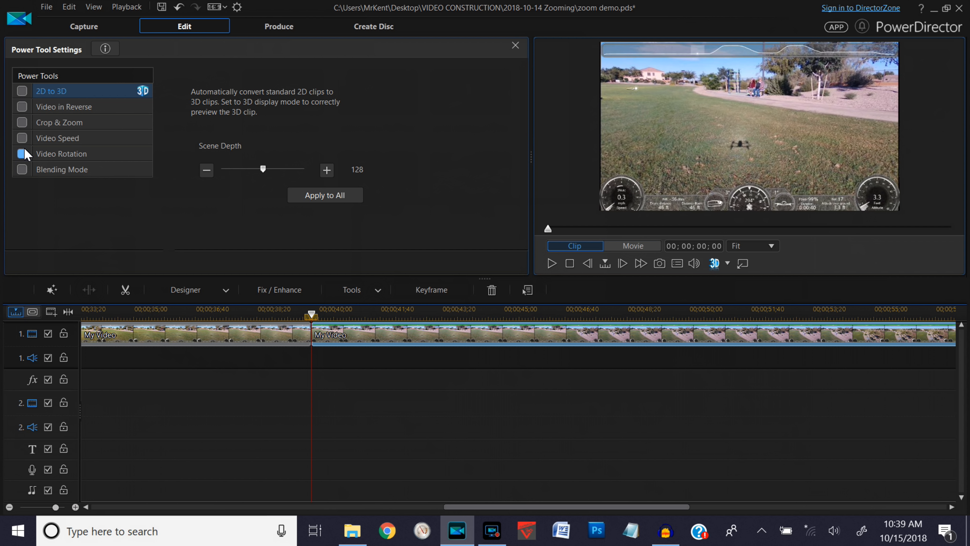
click(22, 123)
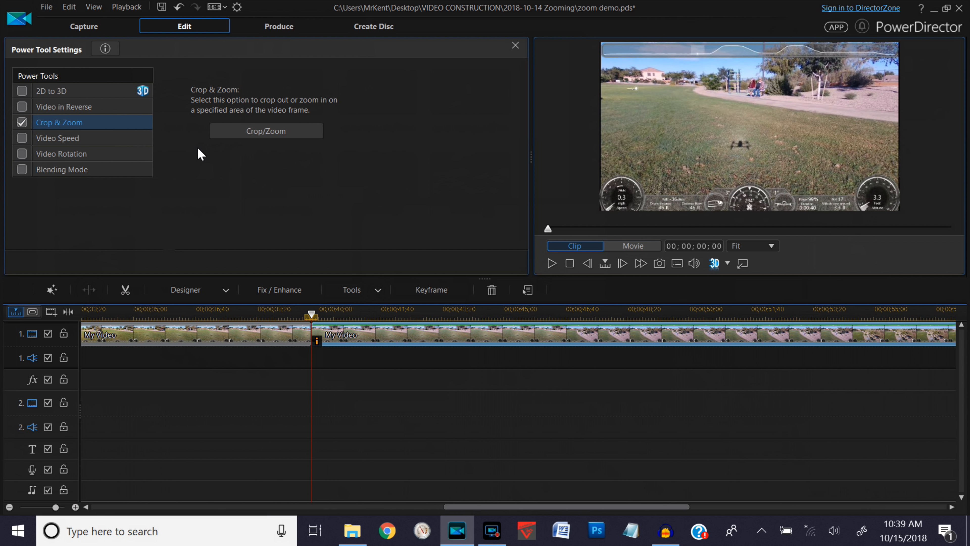
click(281, 131)
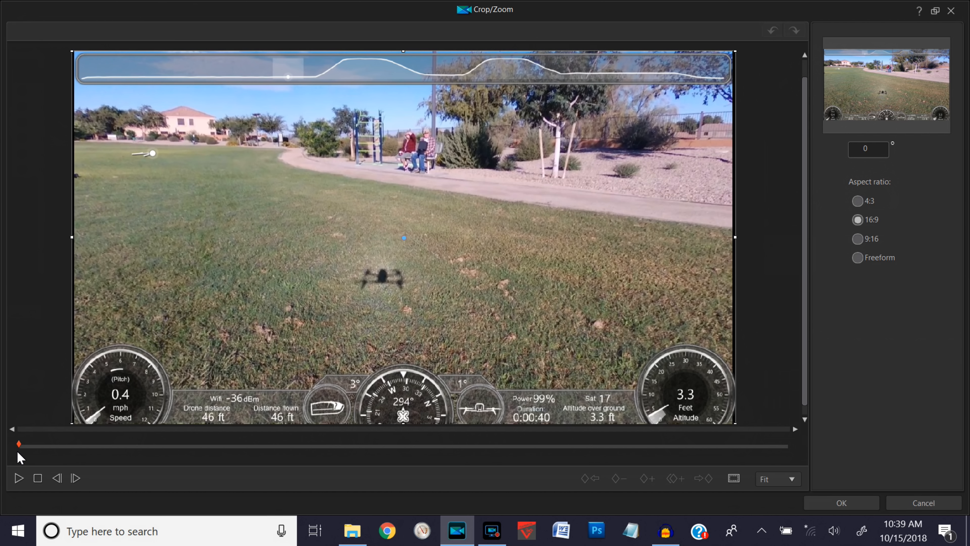
Duplicate the previous keyframe about 1 second into this clip, keeping the full-frame crop there
click(39, 478)
click(73, 446)
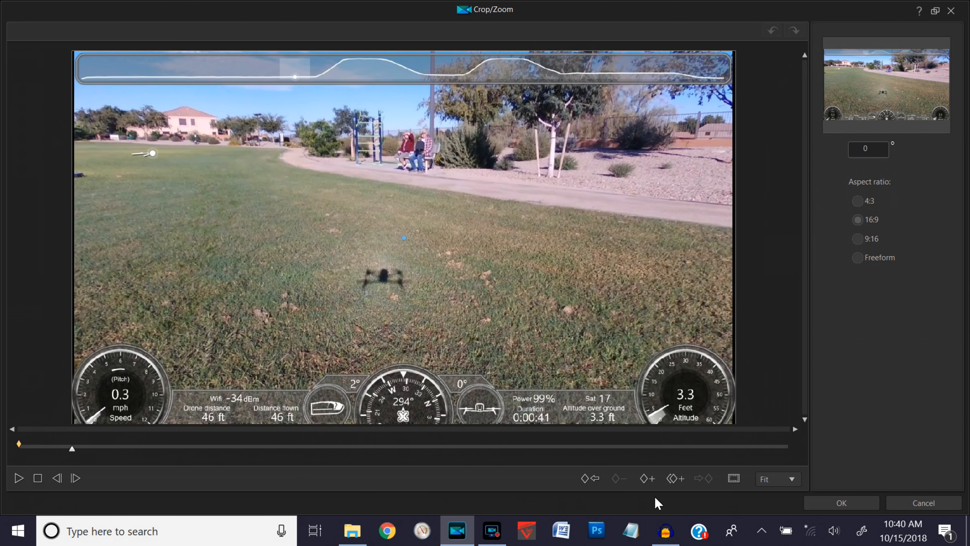
click(677, 480)
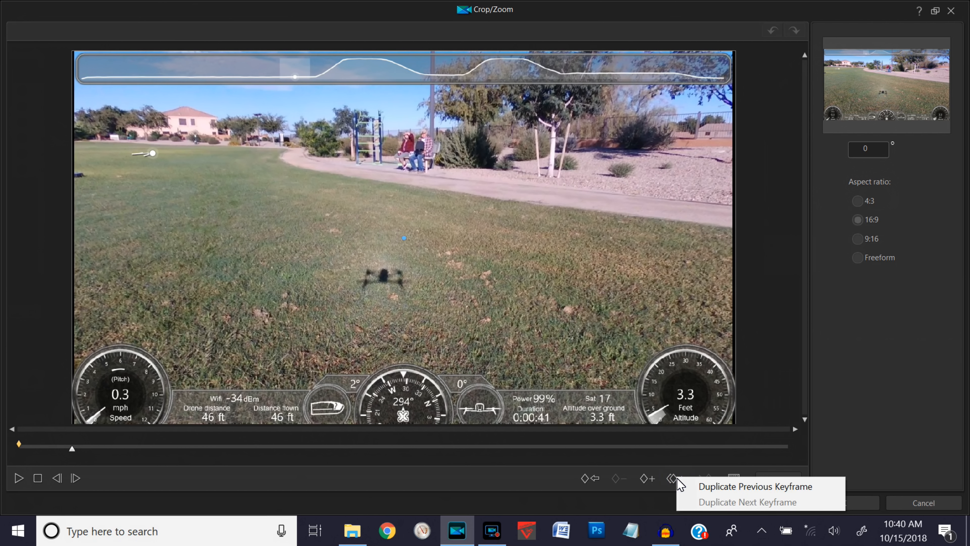
click(707, 488)
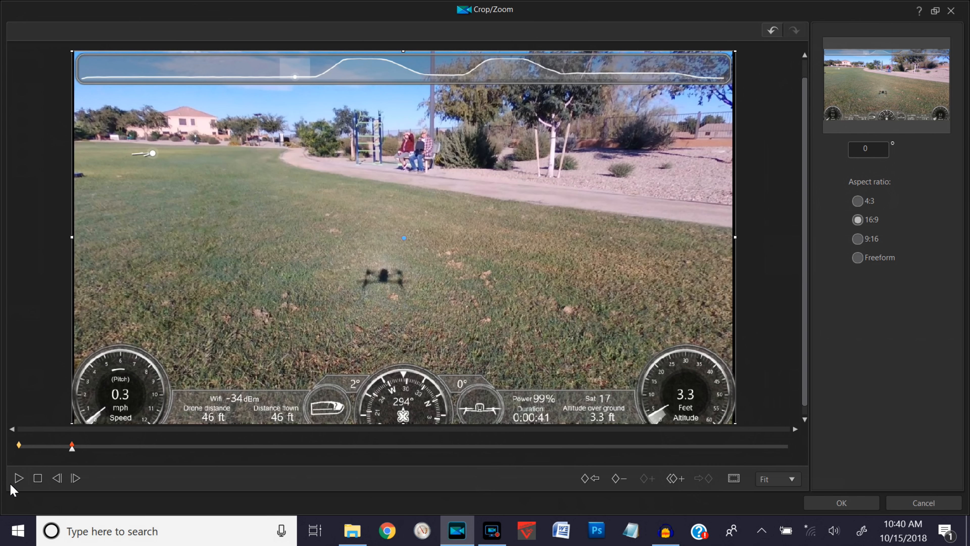
Add a keyframe at the drone's lift-off (flight duration 0:00:45), shrink the crop to about two-thirds width and centre it on the drone's shadow
click(157, 445)
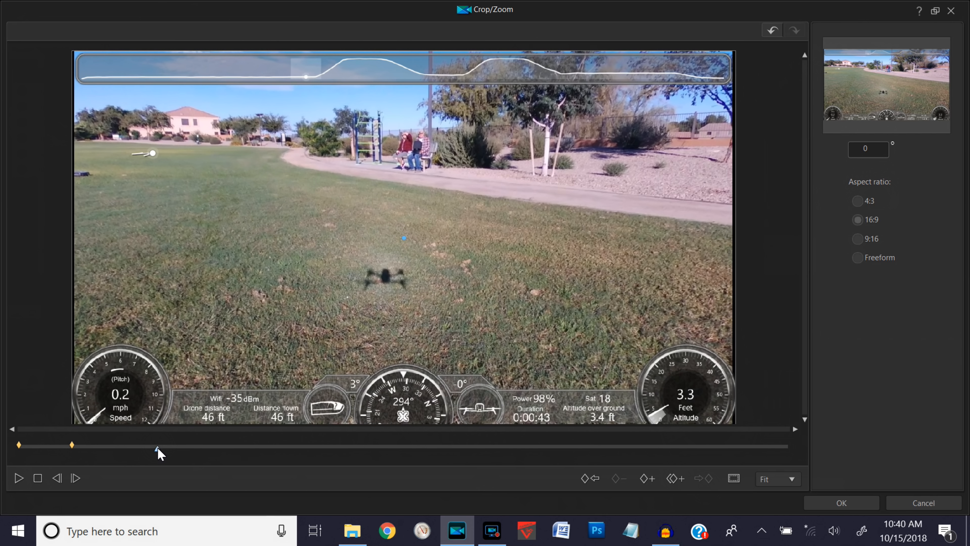
drag(157, 448, 183, 448)
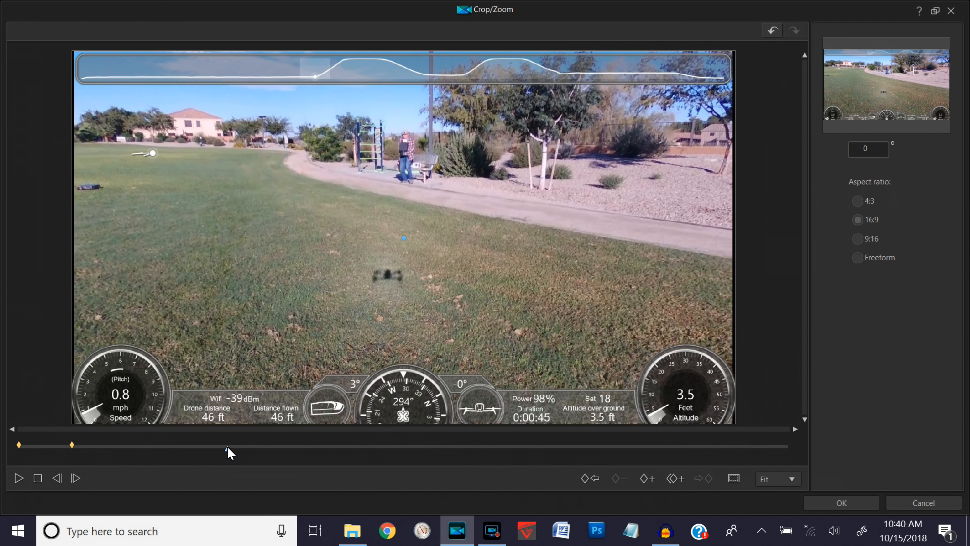
drag(228, 452, 249, 452)
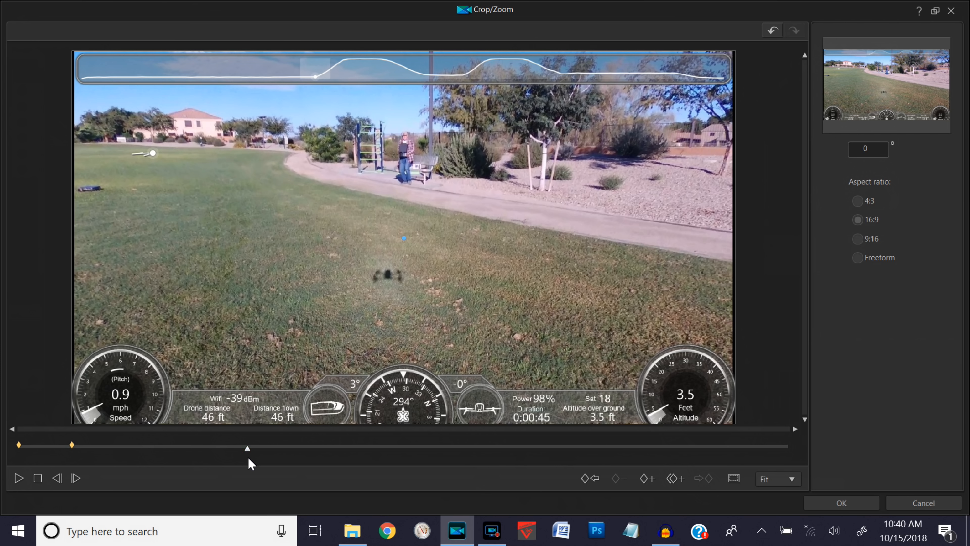
click(648, 484)
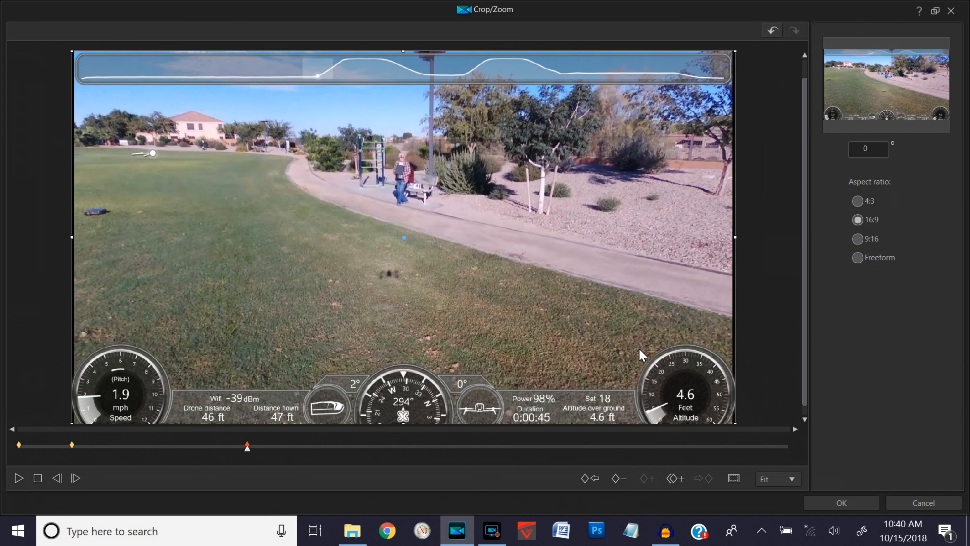
click(735, 51)
drag(734, 51, 641, 134)
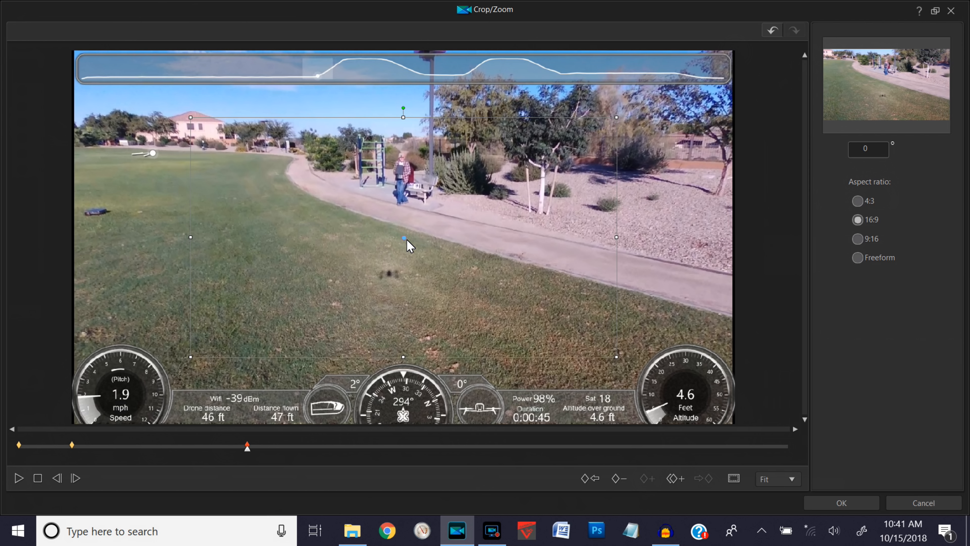
drag(403, 239, 389, 272)
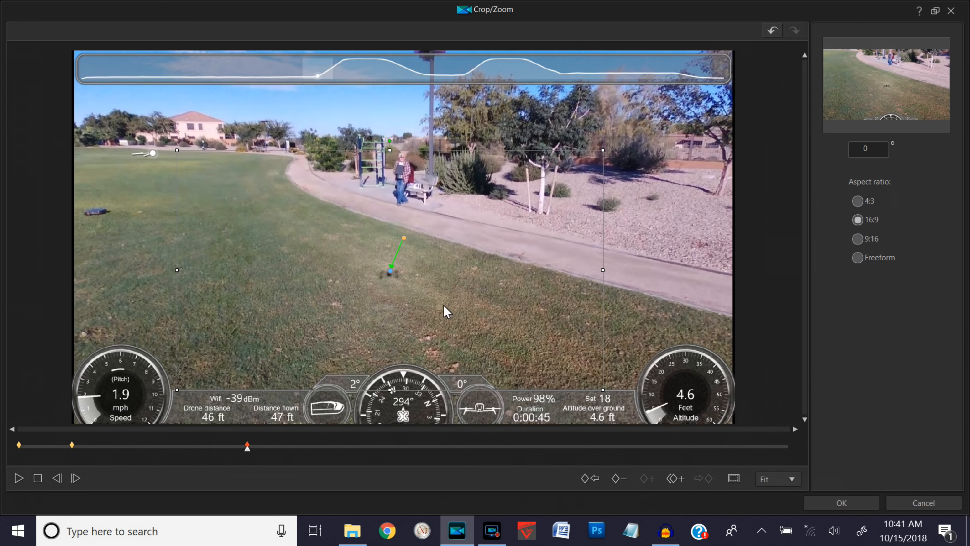
Add a keyframe at flight duration 0:00:46 and shrink the crop around the same centre to about 45% of the frame width
click(382, 447)
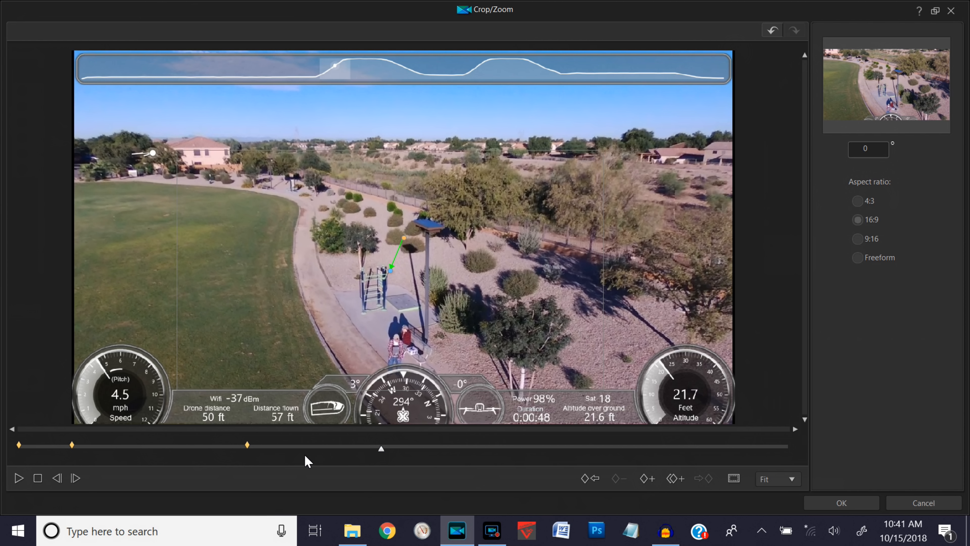
click(290, 447)
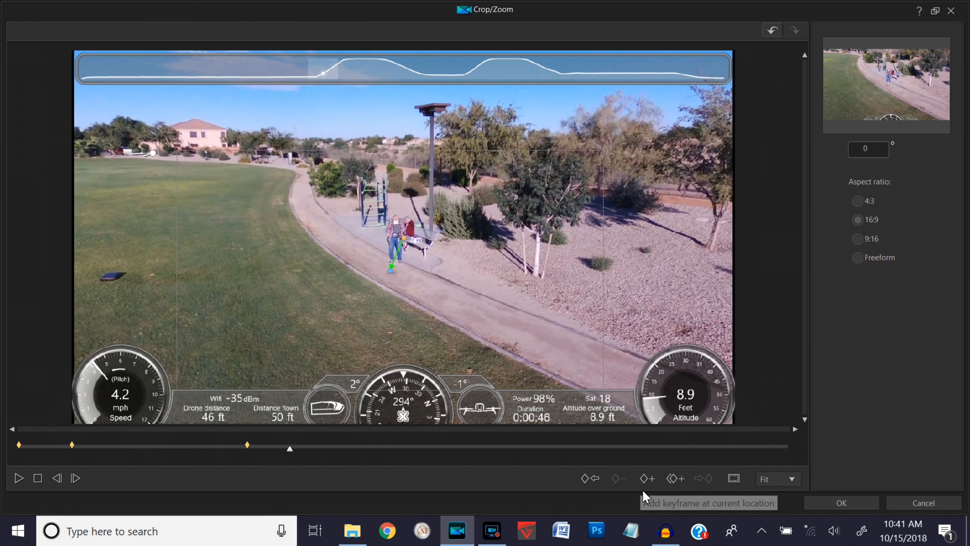
click(646, 477)
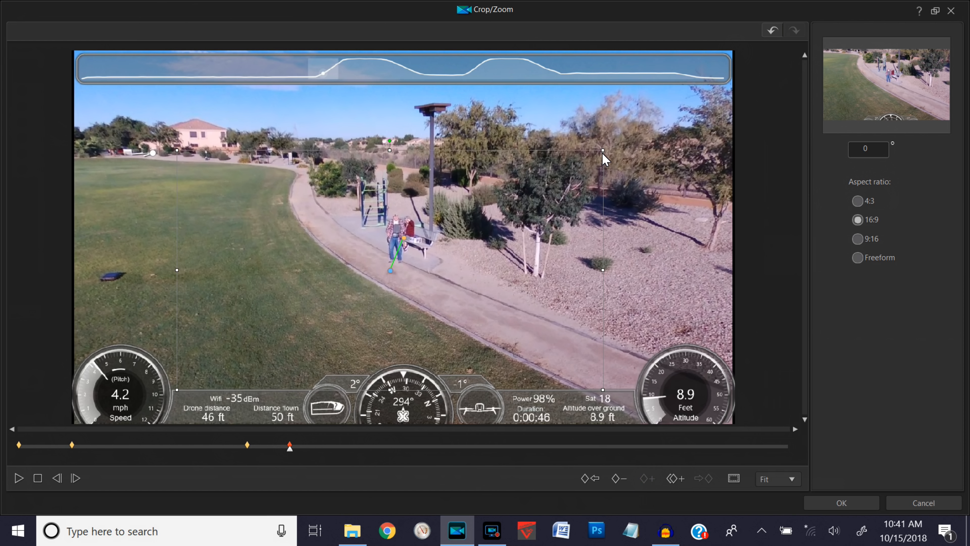
drag(604, 152, 537, 181)
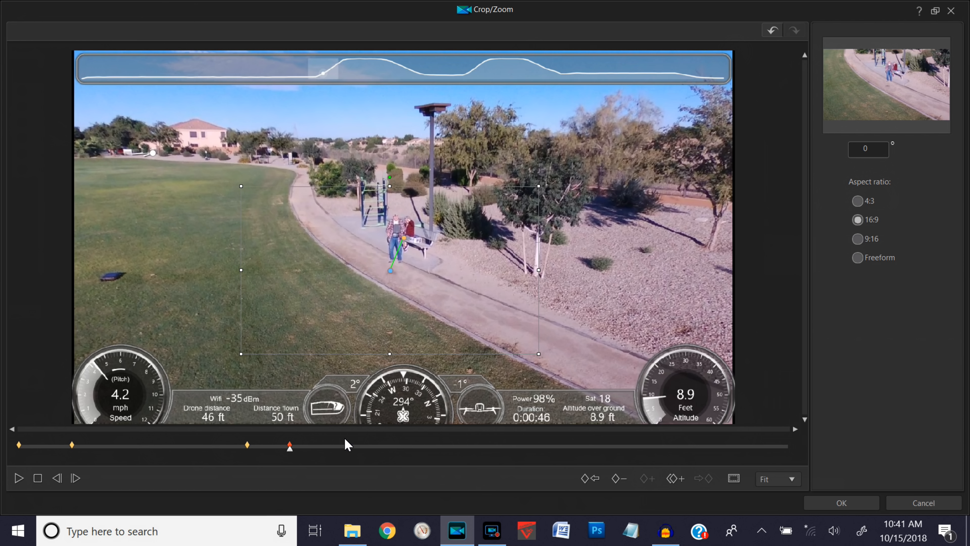
Add a keyframe at flight duration 0:00:47, shrink the crop to about 35% of the frame width and centre it on the standing person
click(324, 449)
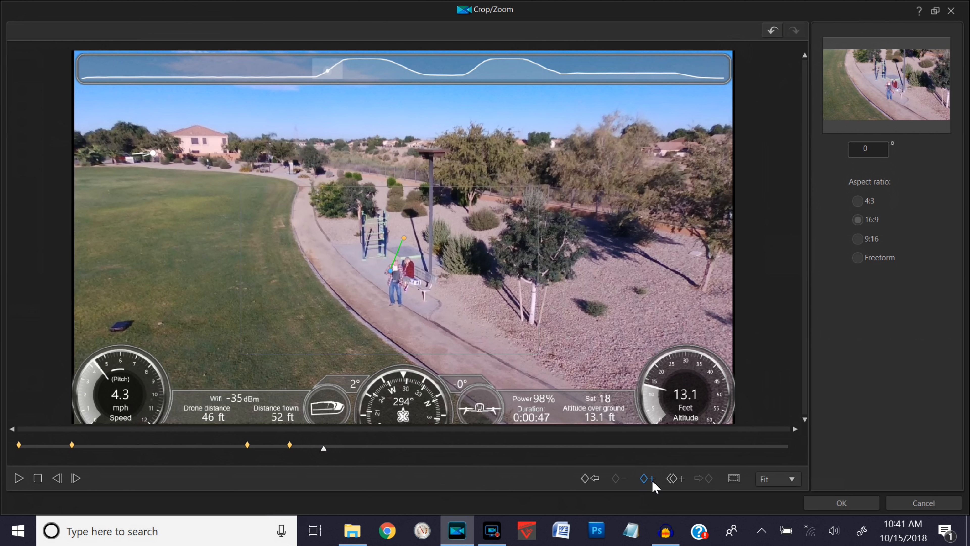
click(646, 479)
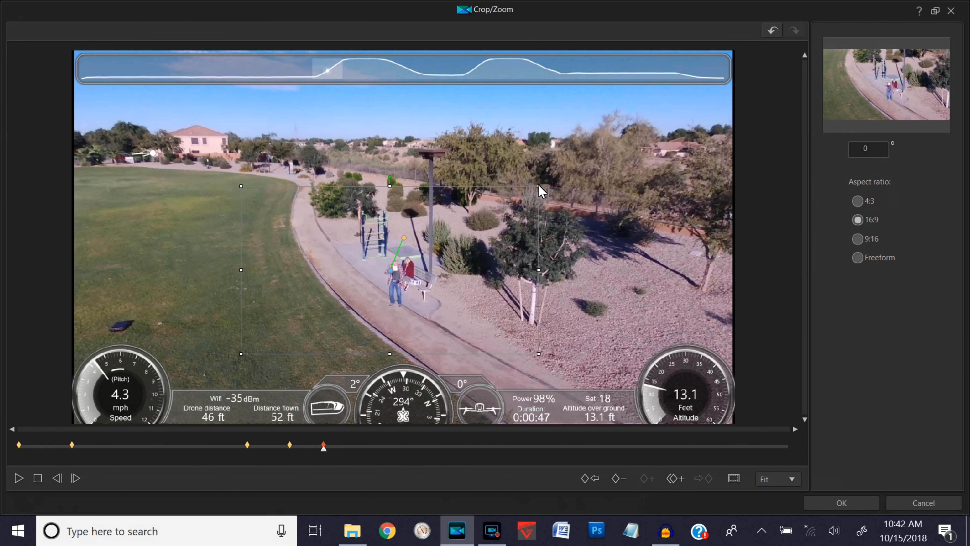
drag(539, 187, 507, 200)
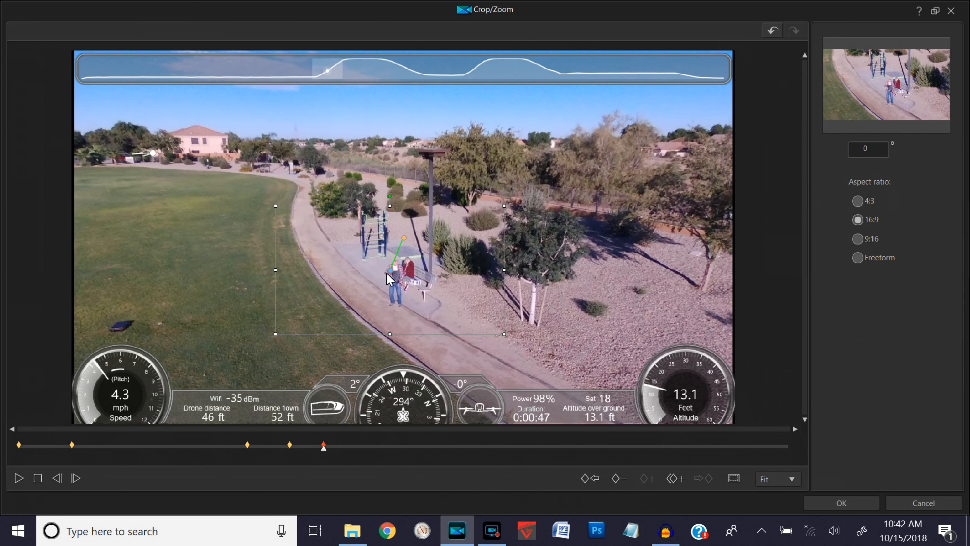
drag(390, 271, 397, 283)
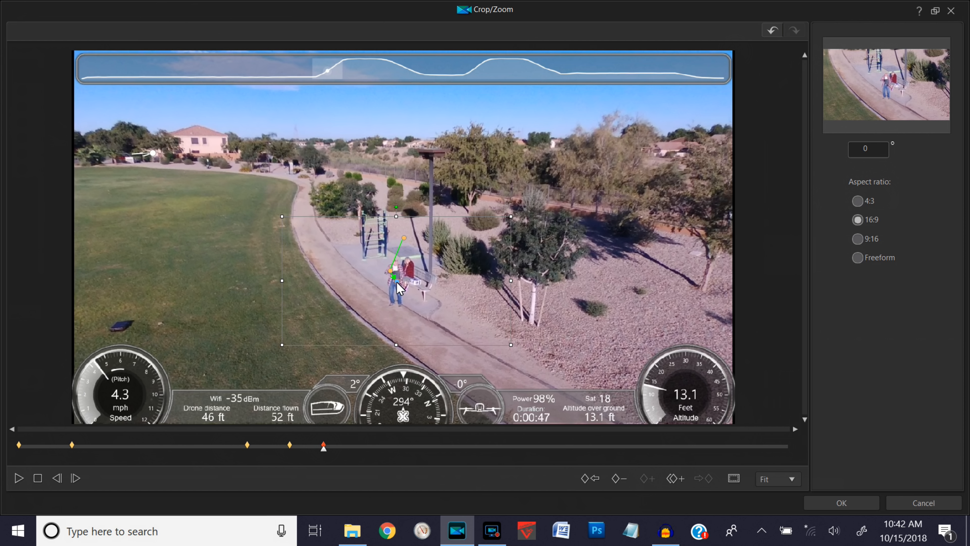
Preview the frames beyond the last keyframe and lower its crop area slightly to follow the standing person
click(368, 447)
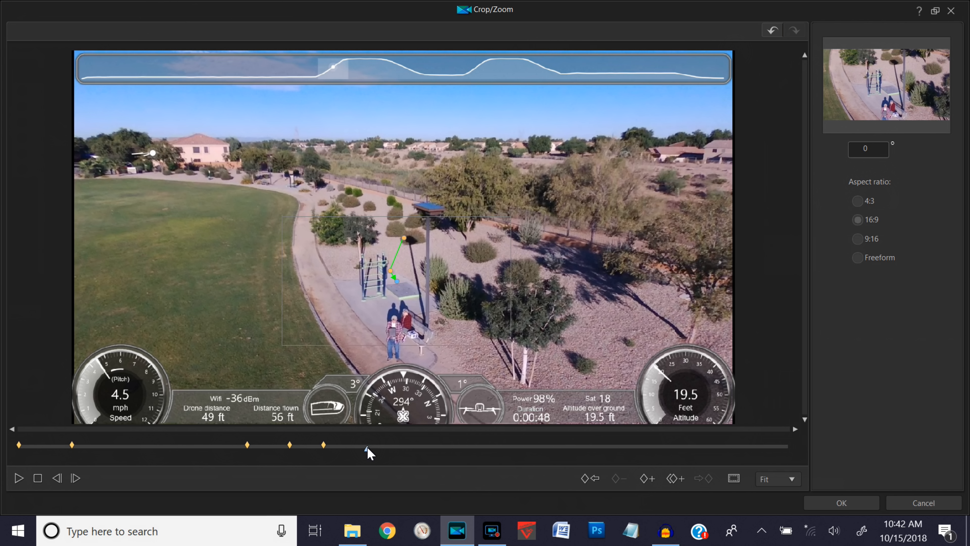
click(353, 447)
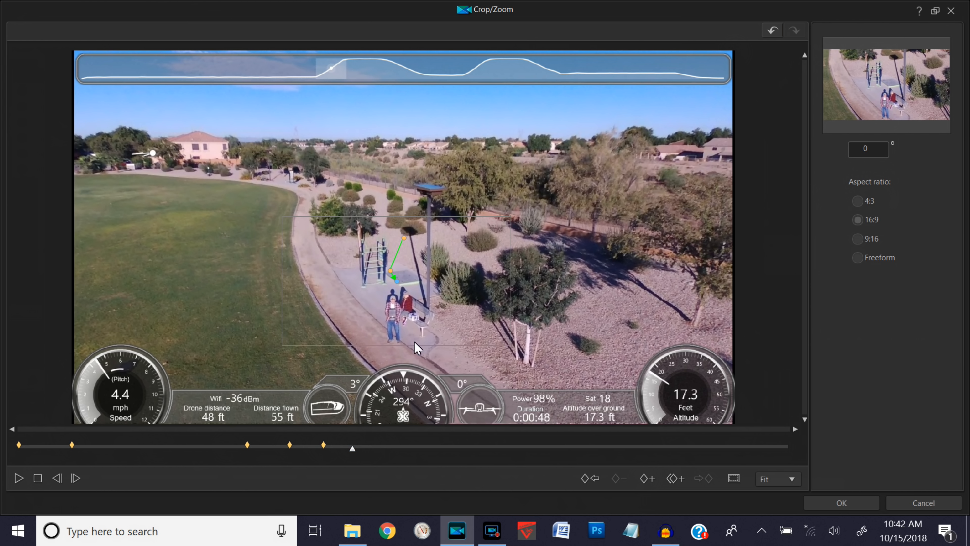
drag(396, 282, 389, 307)
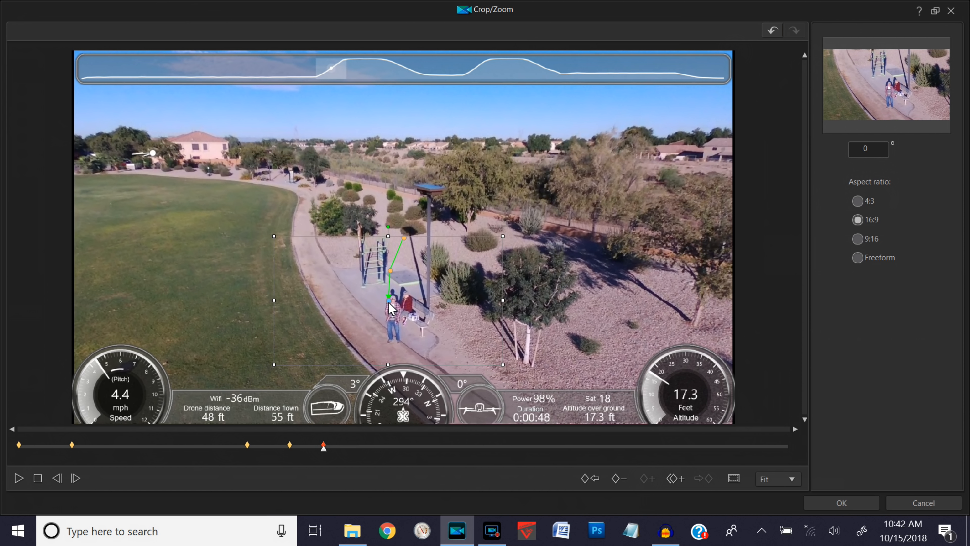
Check the zoom across the existing keyframes, then add one at flight duration 0:00:48 with the crop moved slightly down toward the people
click(372, 446)
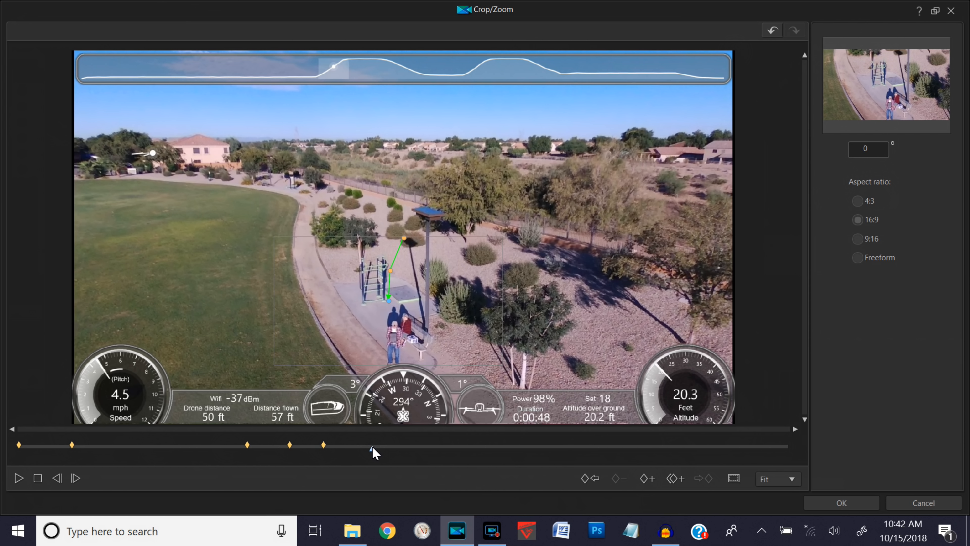
click(248, 445)
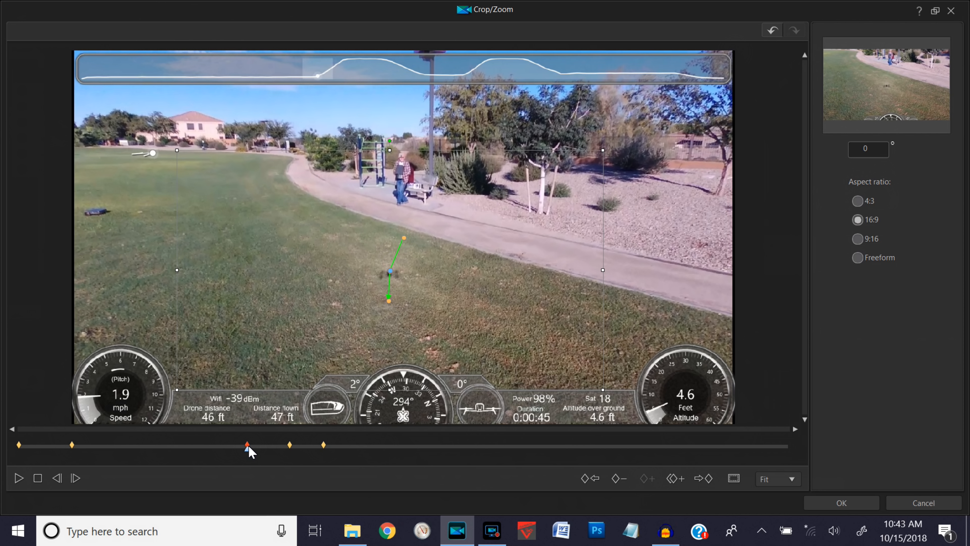
click(269, 450)
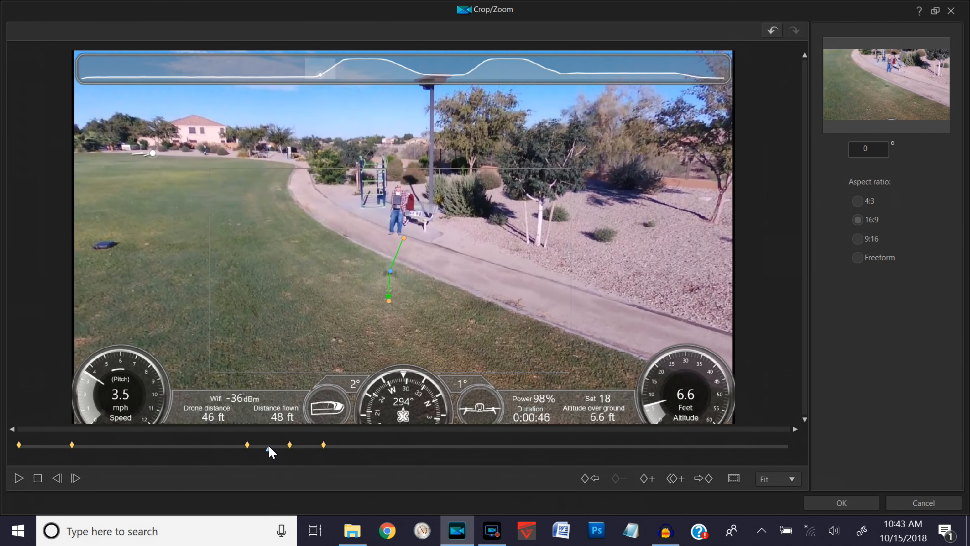
click(297, 450)
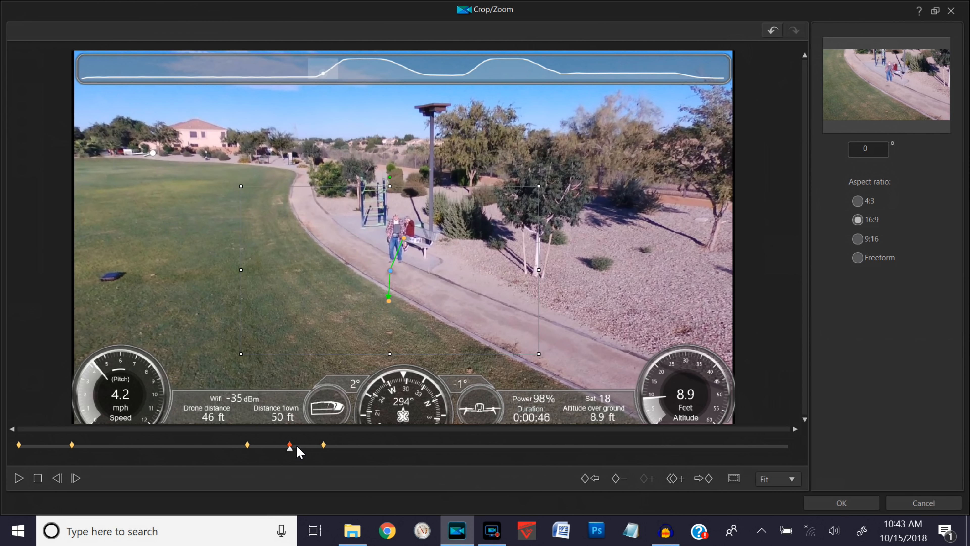
click(311, 448)
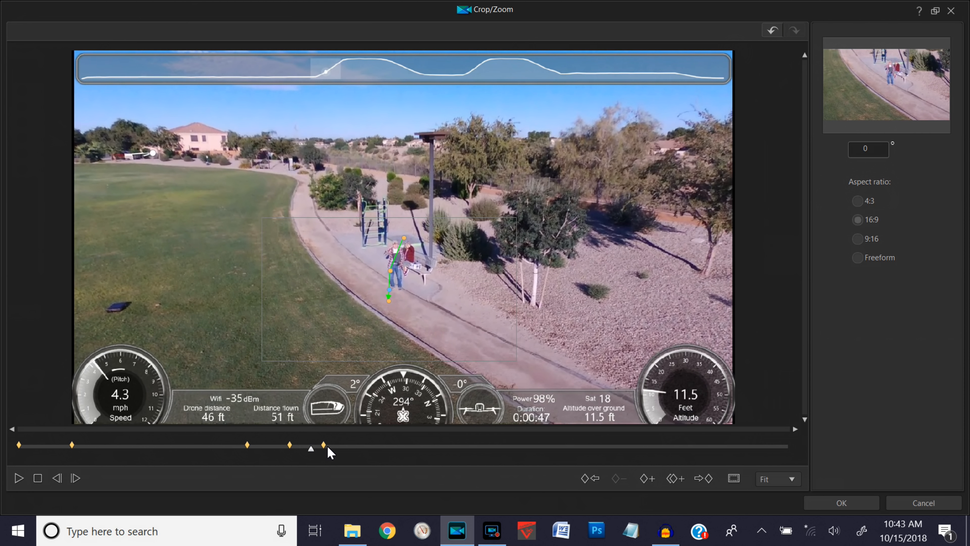
click(324, 445)
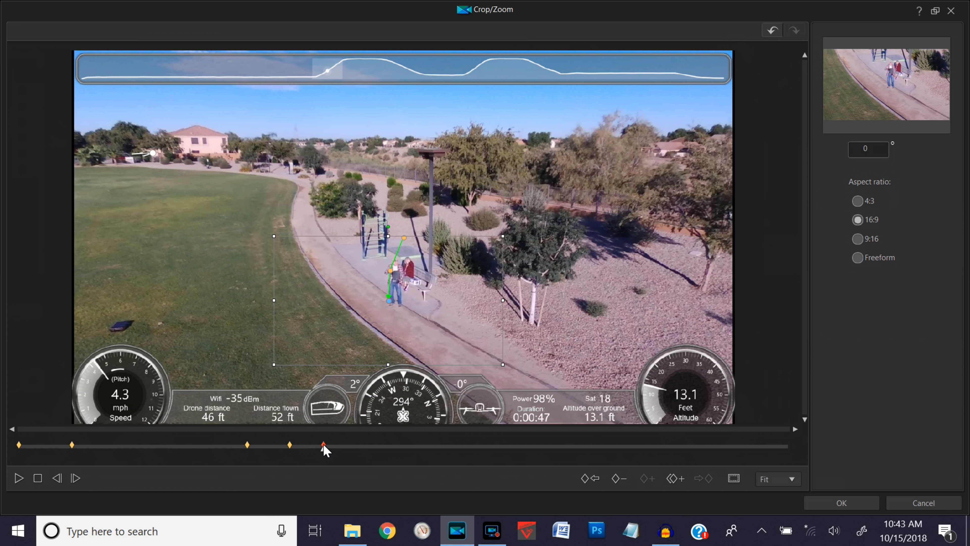
click(350, 446)
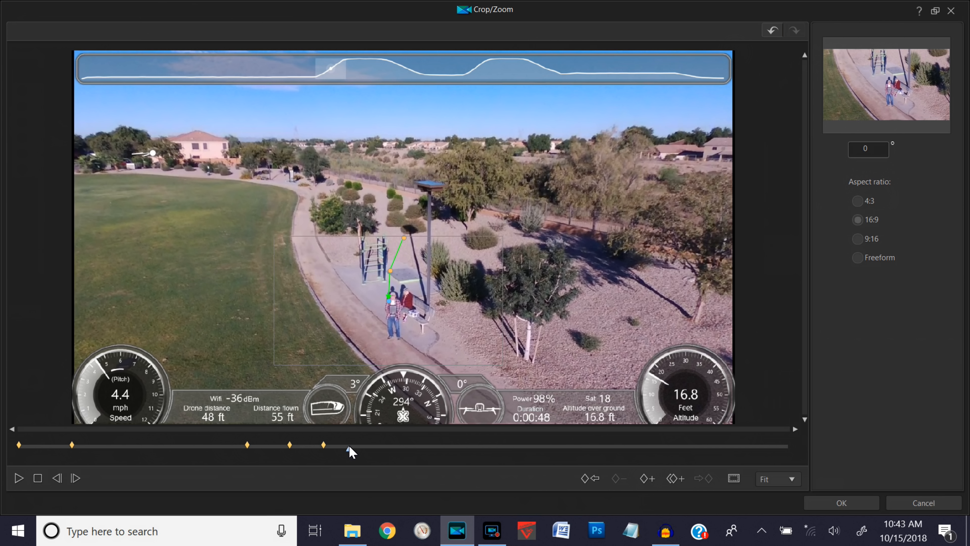
click(363, 448)
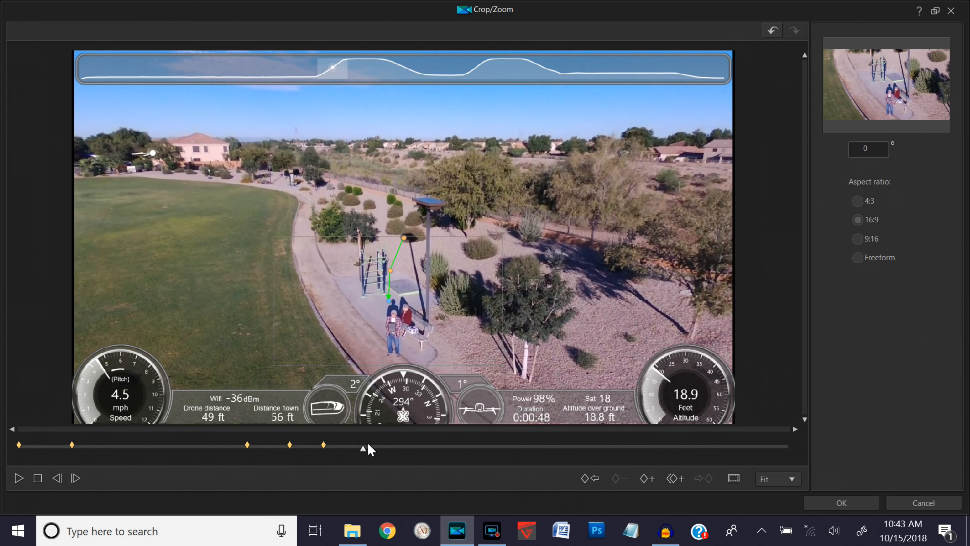
click(648, 478)
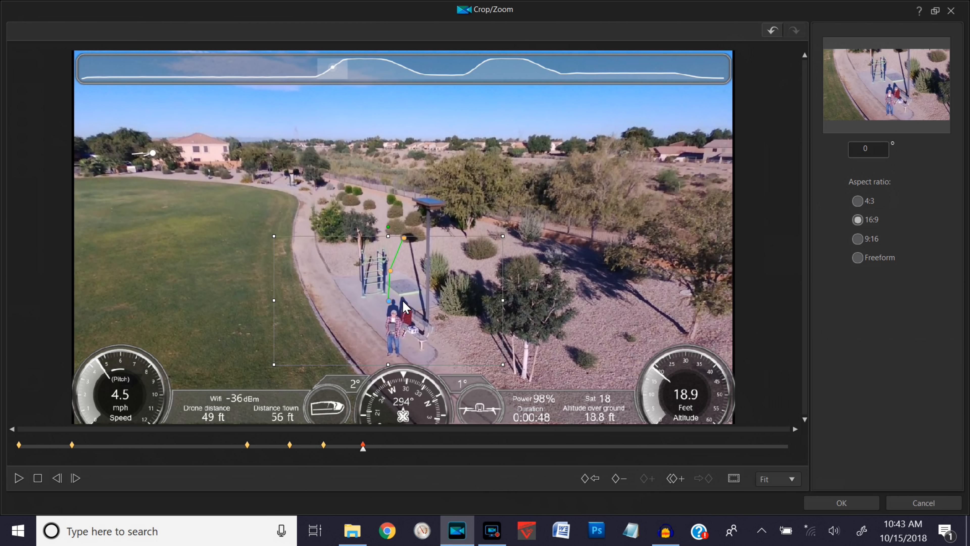
click(389, 301)
drag(390, 301, 394, 314)
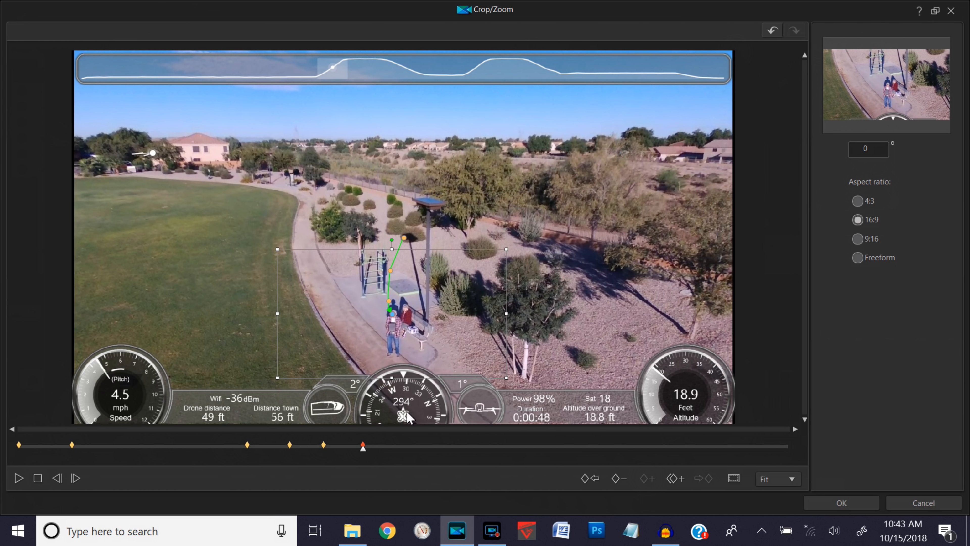
Add a keyframe at flight duration 0:00:49 and move the crop down to the base of the exercise equipment, keeping its size
click(397, 447)
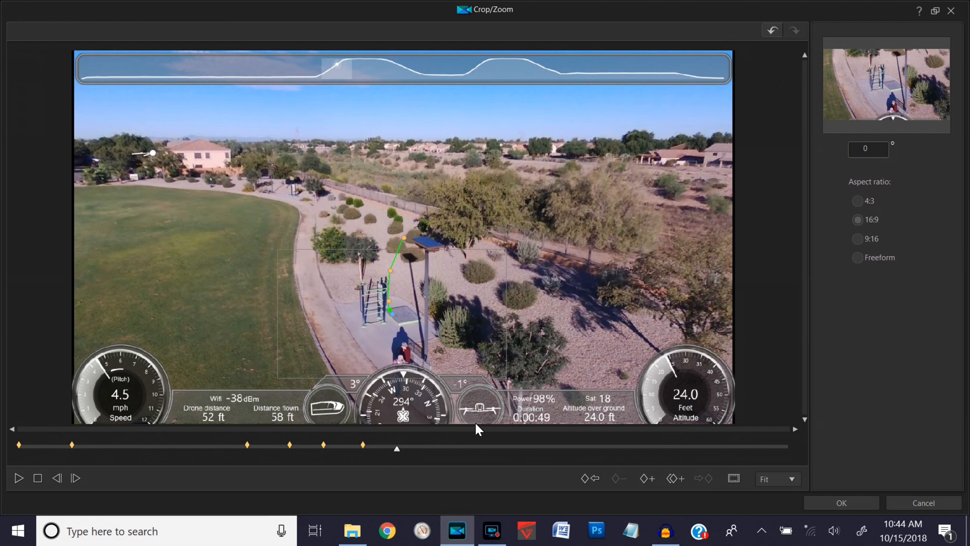
click(427, 448)
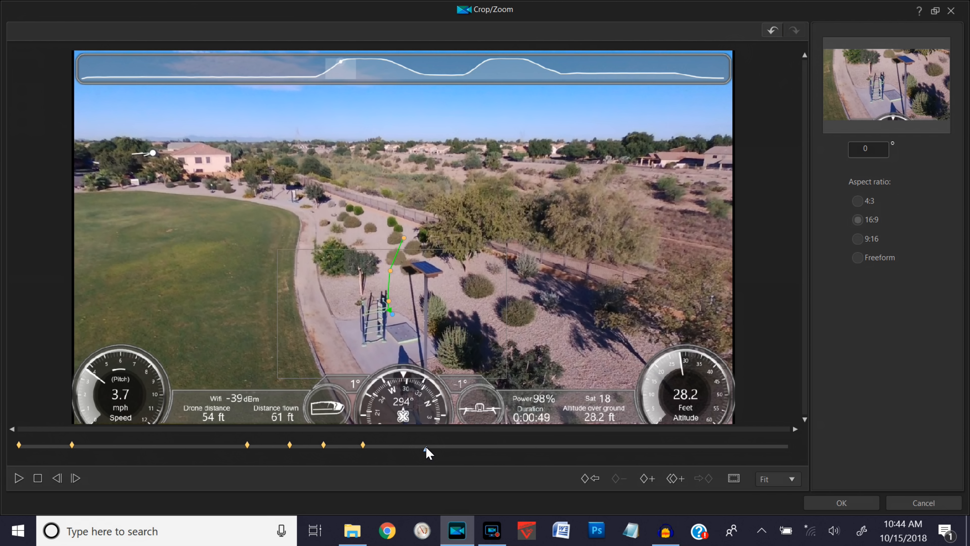
click(644, 480)
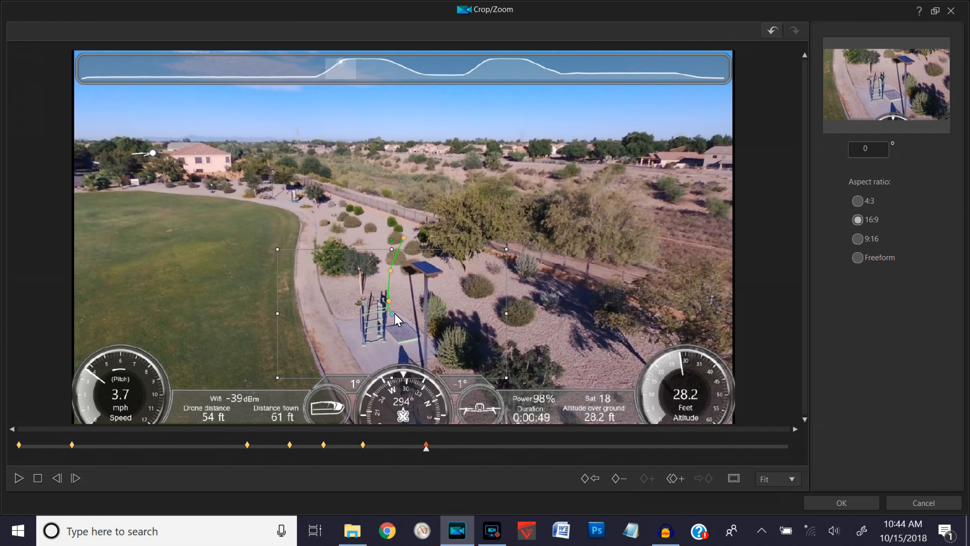
drag(392, 314, 393, 348)
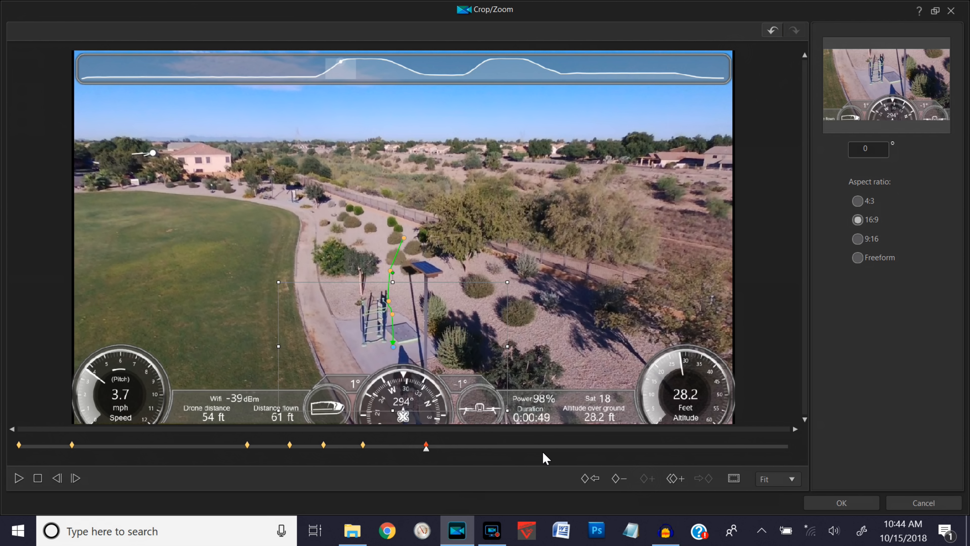
Add a keyframe at flight duration 0:00:53 and move the crop back up over the top of the exercise equipment
click(521, 447)
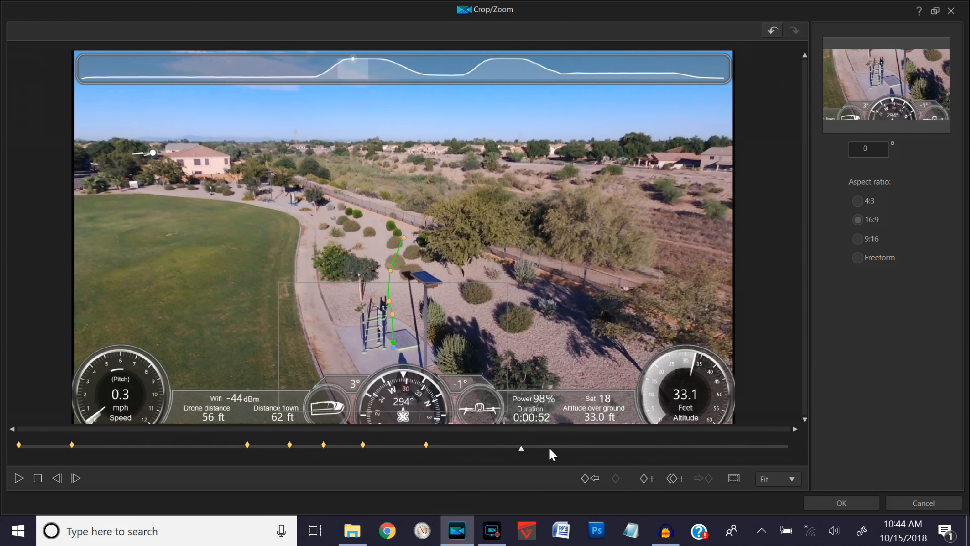
click(574, 447)
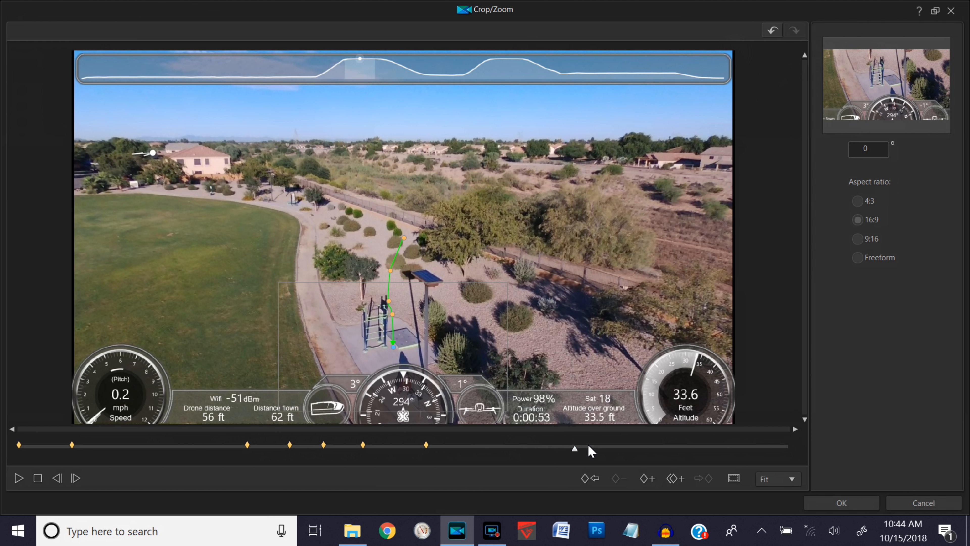
click(645, 479)
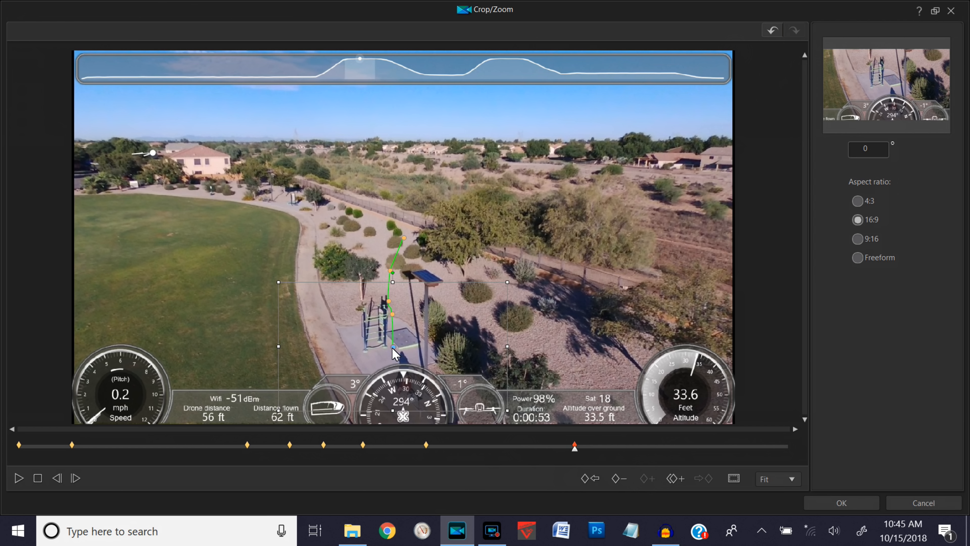
drag(393, 346, 388, 300)
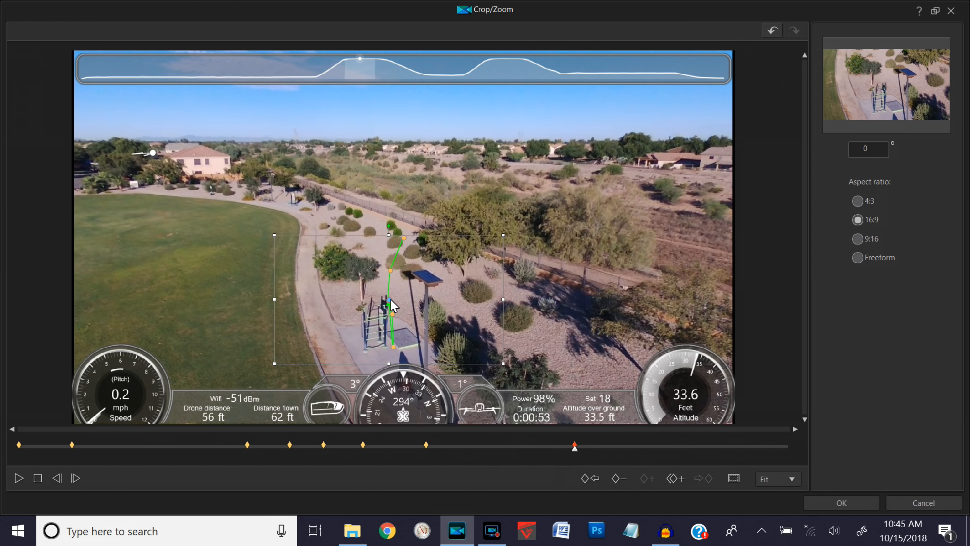
Center the crop and enlarge it to the full frame at flight duration 0:00:53, and add a full-frame keyframe at the clip's end
drag(390, 300, 404, 237)
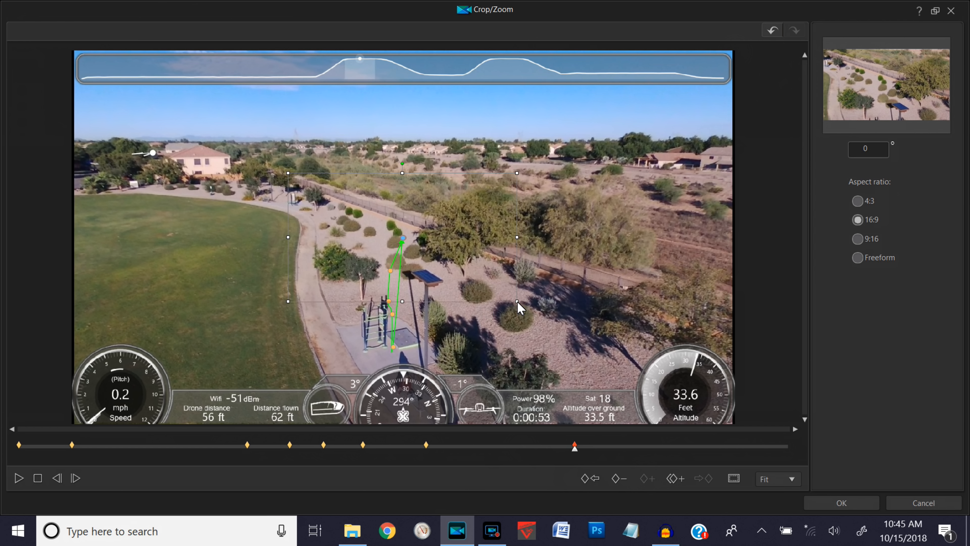
drag(518, 301, 730, 420)
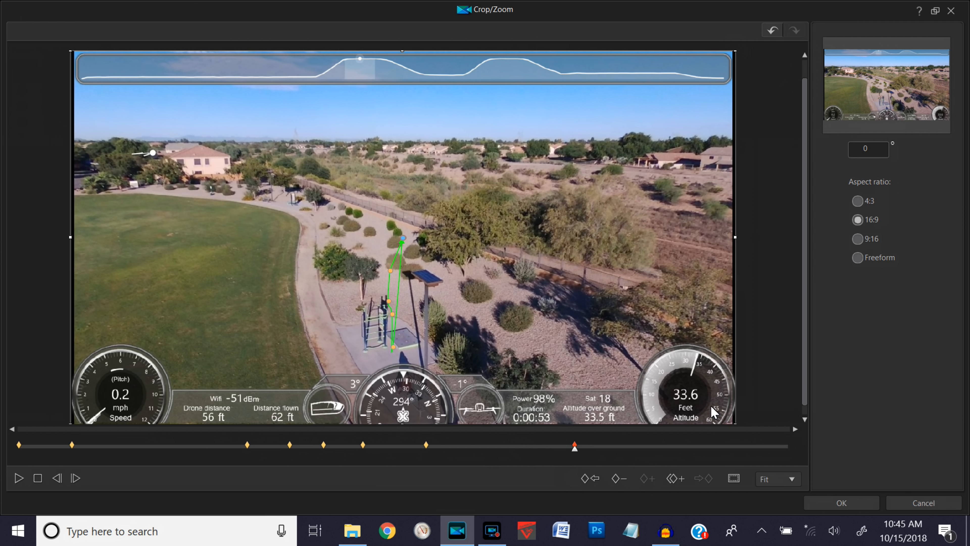
click(778, 446)
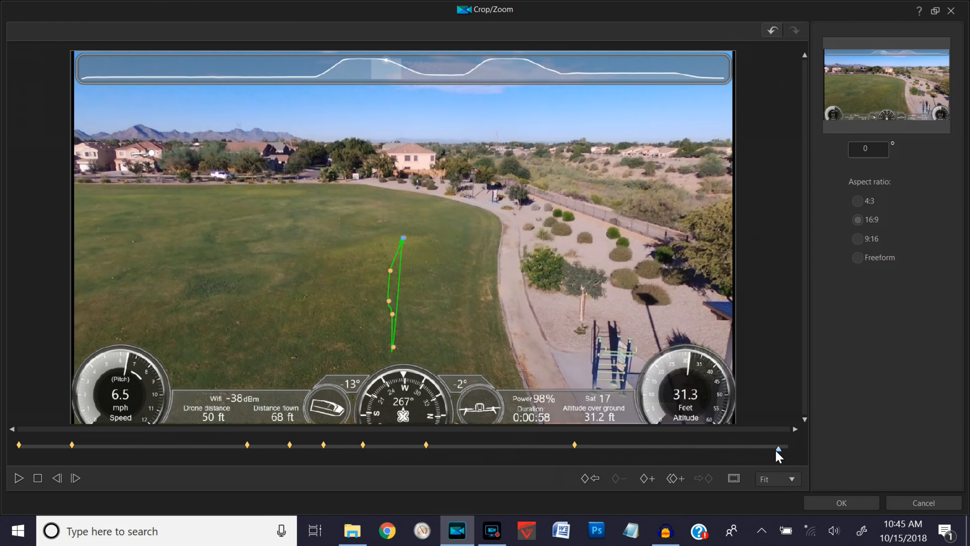
drag(780, 453, 801, 457)
click(675, 483)
click(703, 490)
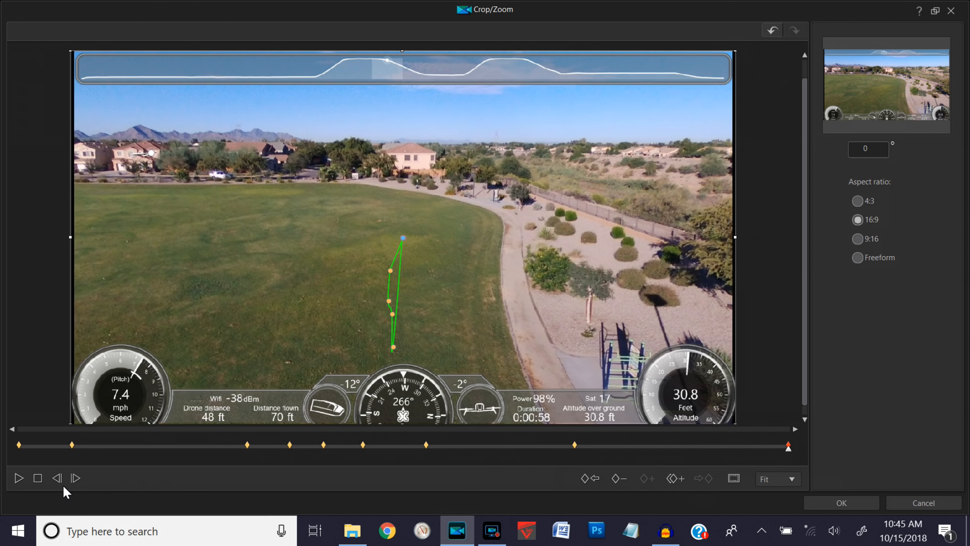
Return to the start of the segment and briefly preview the keyframed zoom
click(40, 479)
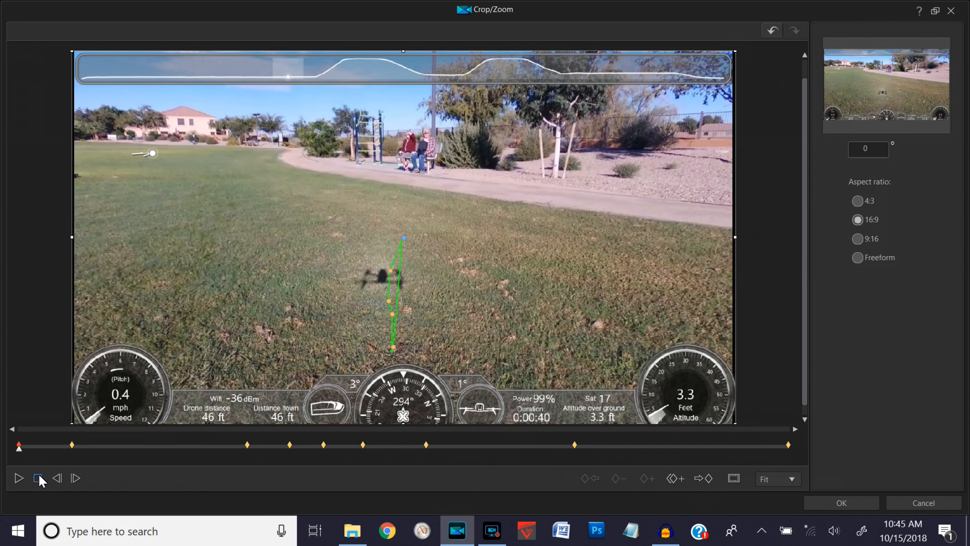
click(20, 480)
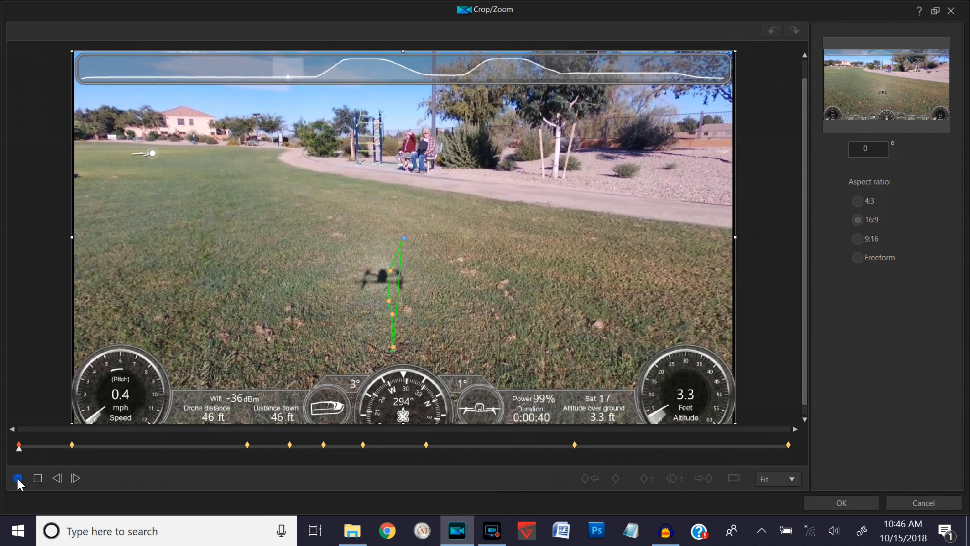
click(39, 480)
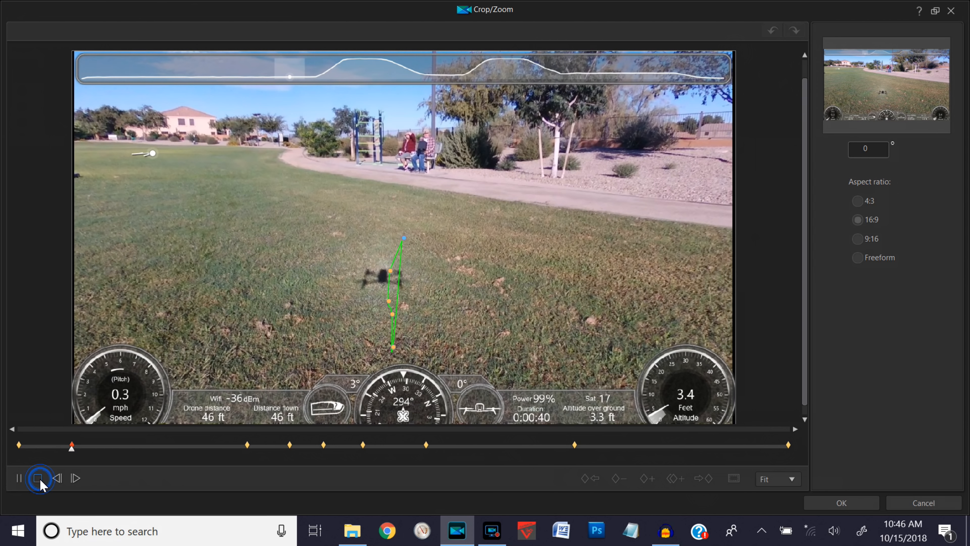
Apply the Crop & Zoom keyframes to the segment and play the result in Movie mode
click(849, 505)
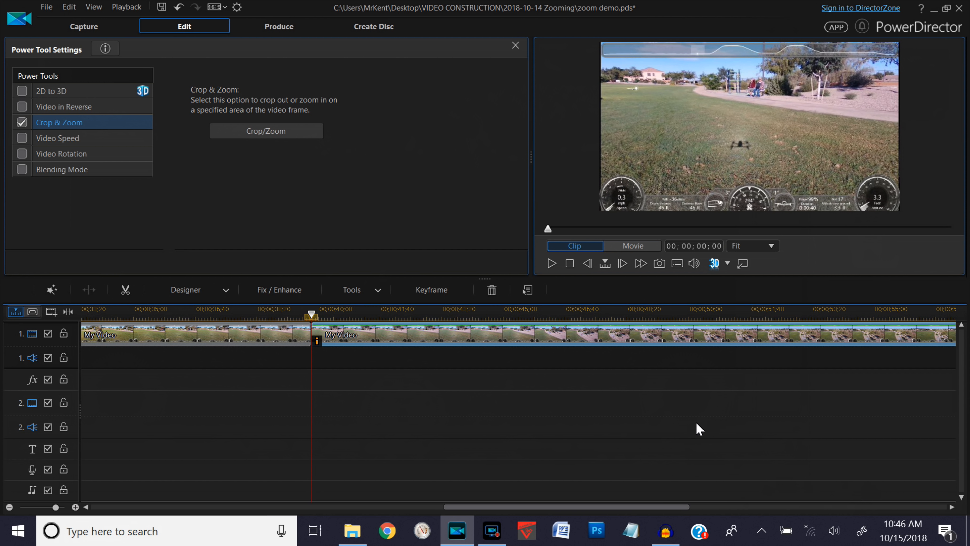
click(644, 247)
click(551, 262)
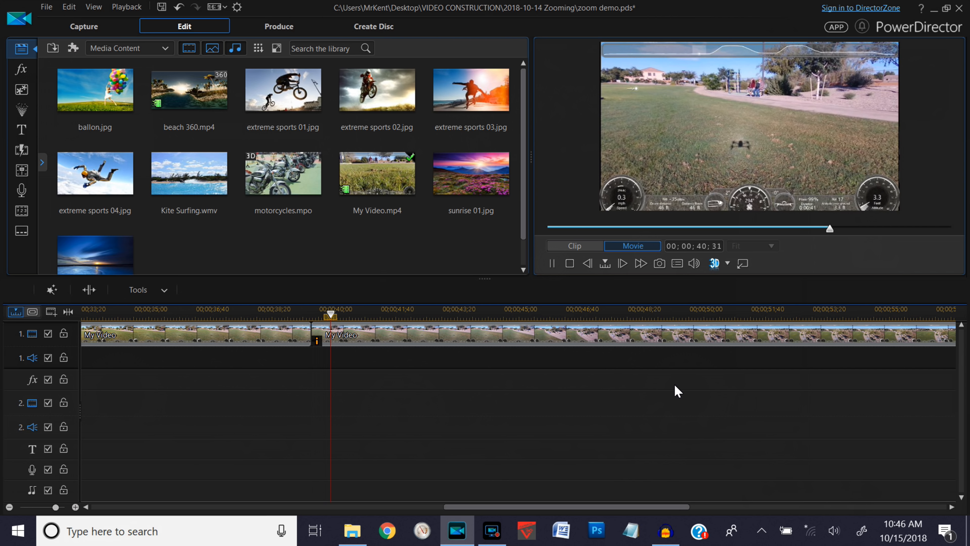